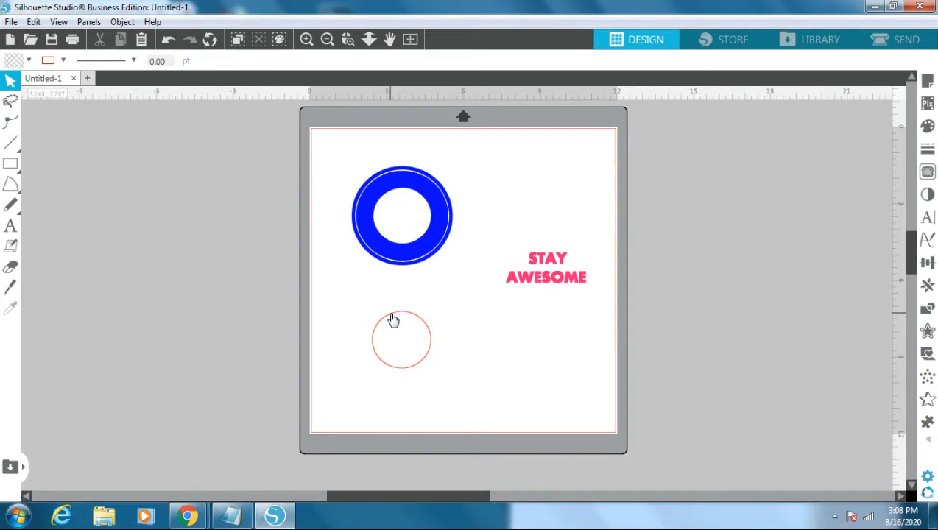
# Step: Separate the words STAY and AWESOME, bring them close together again, and move the small red circle beneath the text
pyautogui.moveTo(393, 319)
pyautogui.mouseDown()
pyautogui.moveTo(471, 298)
pyautogui.moveTo(391, 307)
pyautogui.mouseUp()
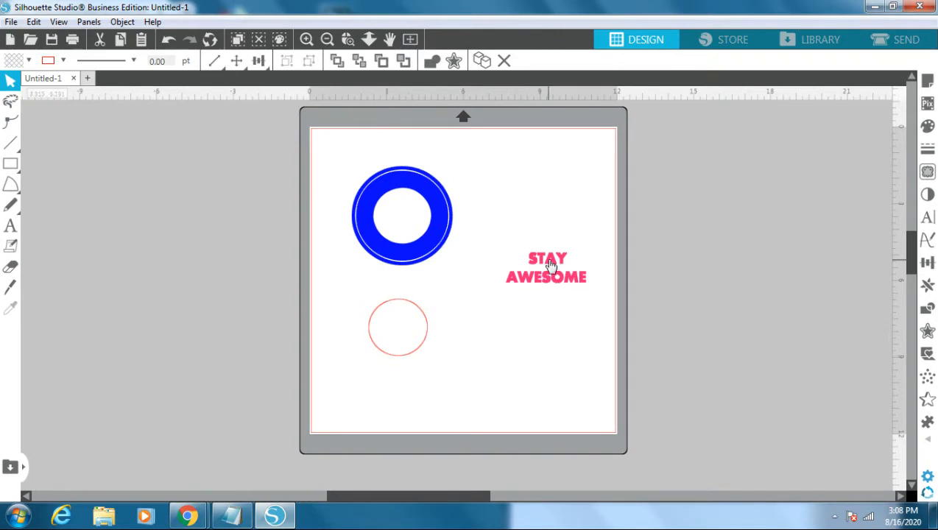
pyautogui.moveTo(549, 264); pyautogui.dragTo(554, 243)
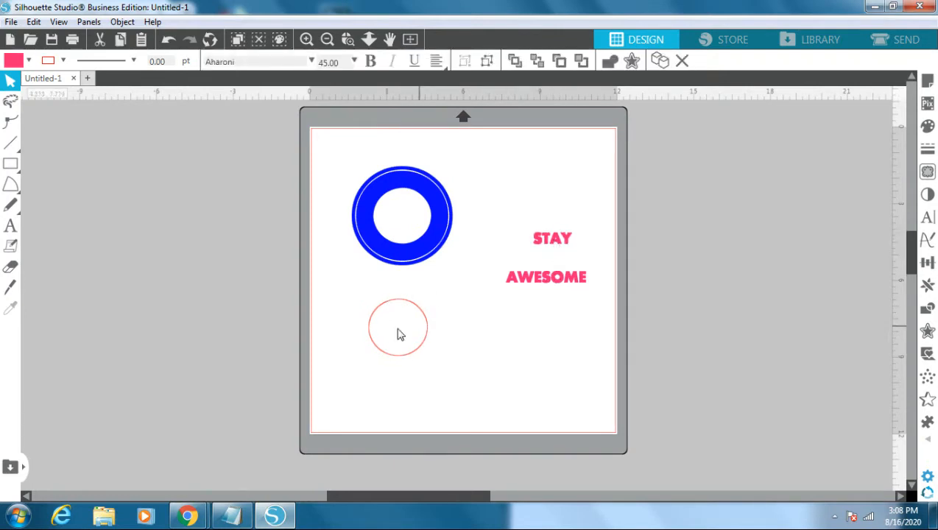
pyautogui.moveTo(412, 305); pyautogui.dragTo(509, 310)
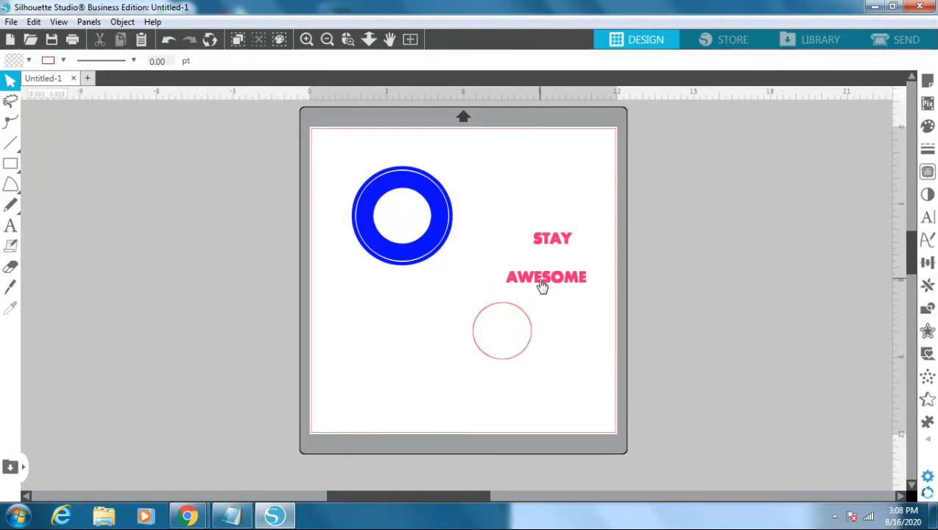
pyautogui.moveTo(534, 271); pyautogui.dragTo(520, 253)
# Step: Shift the blue ring toward the page's upper left and place the small red circle near the page's lower edge
pyautogui.moveTo(446, 231)
pyautogui.mouseDown()
pyautogui.moveTo(442, 254)
pyautogui.moveTo(457, 207)
pyautogui.moveTo(447, 224)
pyautogui.mouseUp()
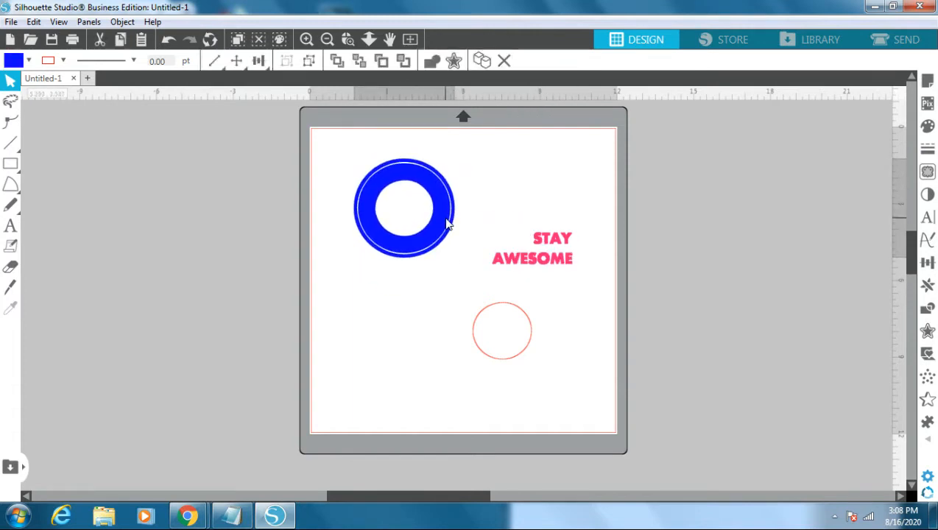
pyautogui.click(458, 229)
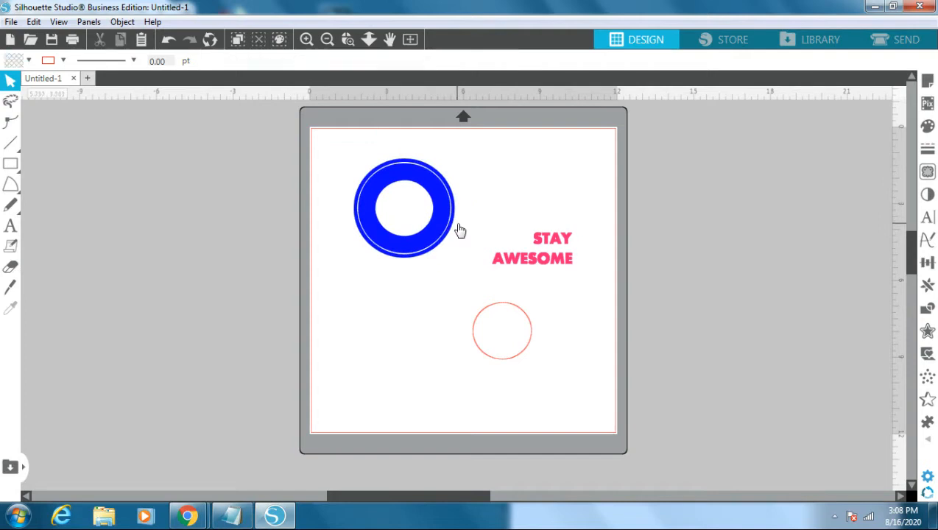
pyautogui.moveTo(508, 309); pyautogui.dragTo(419, 303)
pyautogui.moveTo(431, 236); pyautogui.dragTo(406, 229)
pyautogui.moveTo(419, 301); pyautogui.dragTo(428, 363)
# Step: Release the blue ring's compound path and set its line color to aqua green
pyautogui.click(415, 241)
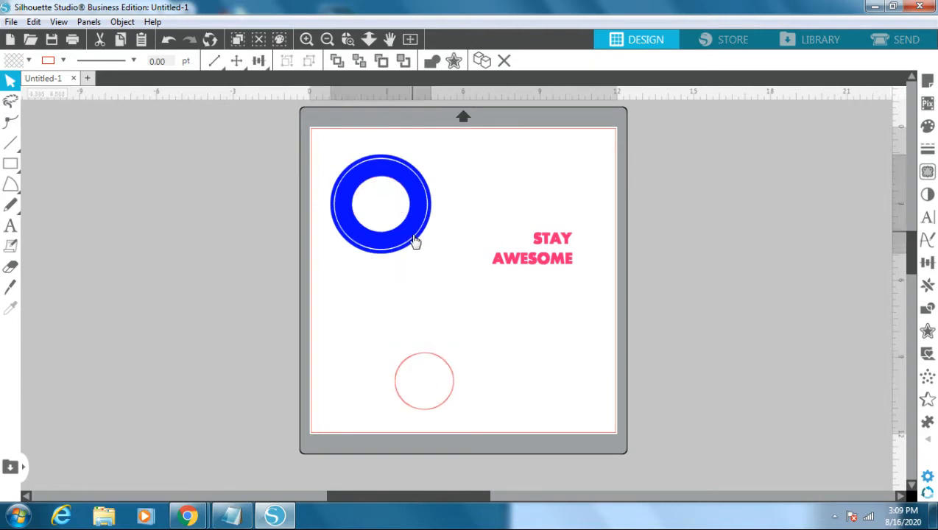
pyautogui.click(122, 21)
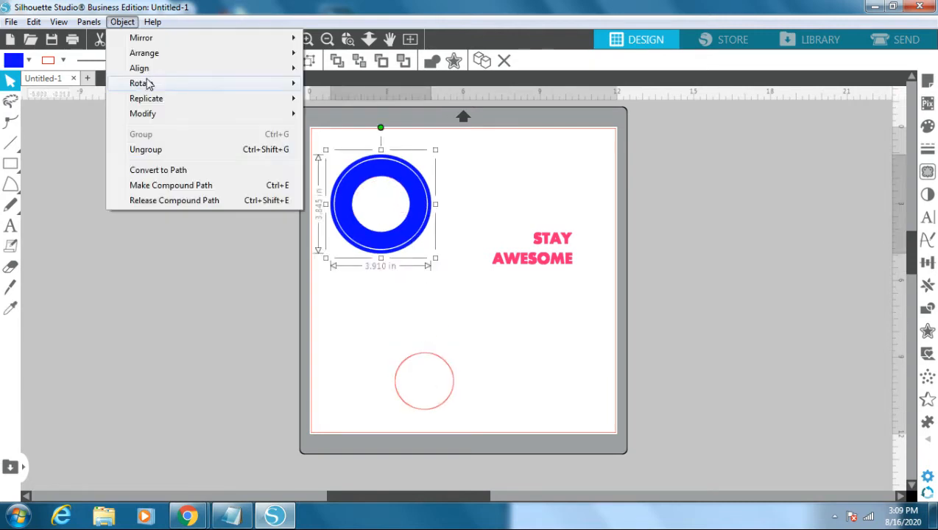
pyautogui.click(182, 202)
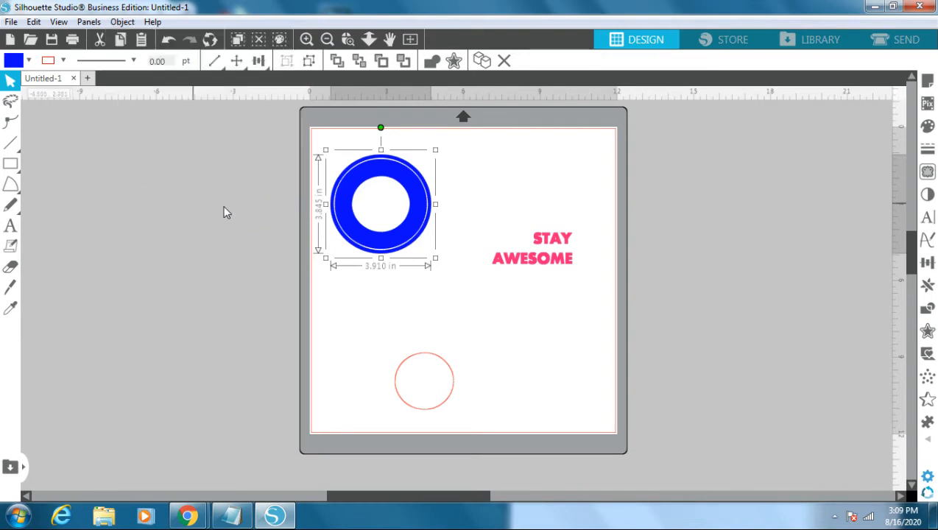
pyautogui.click(64, 60)
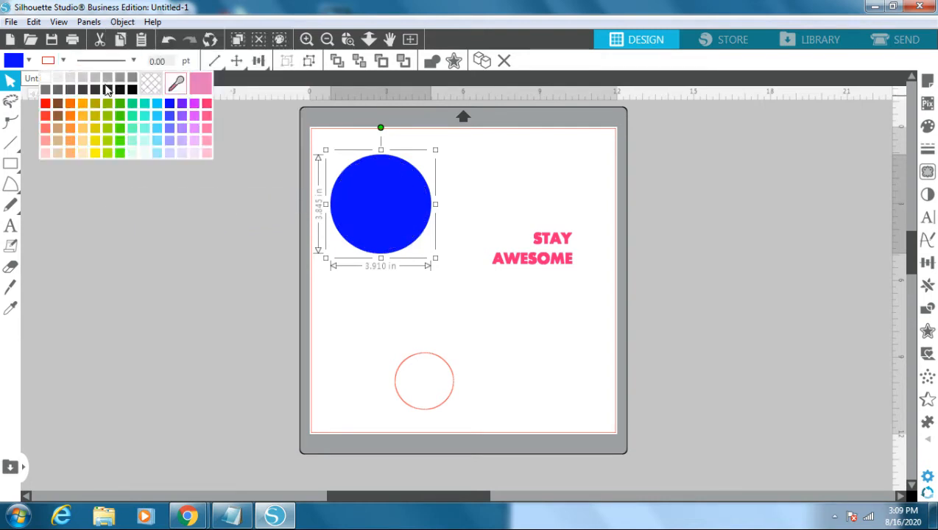
pyautogui.click(132, 114)
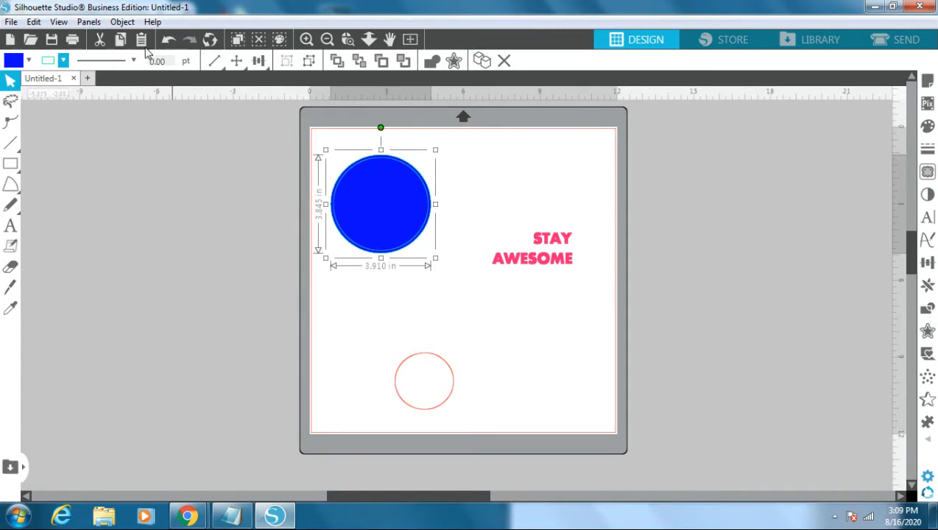
# Step: Ungroup the stacked blue circles and delete the three larger ones, leaving only the innermost circle
pyautogui.click(122, 22)
pyautogui.click(146, 150)
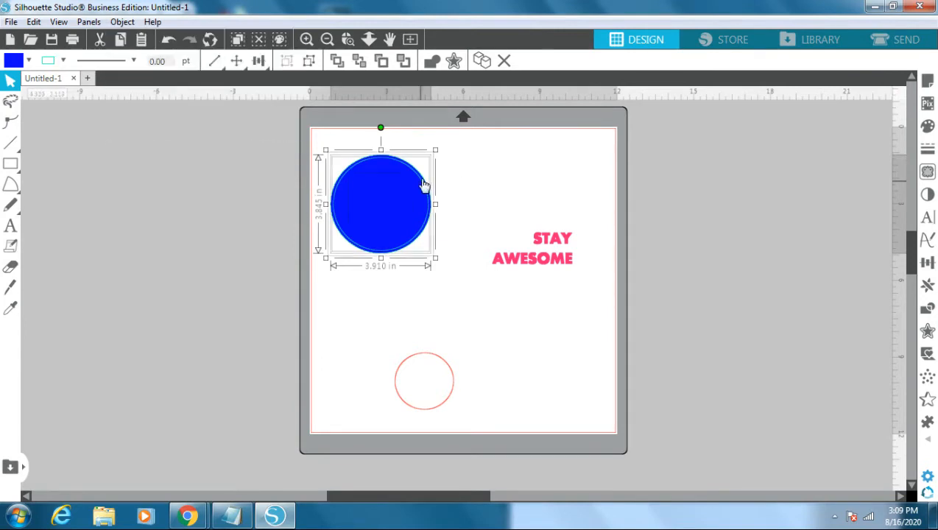
pyautogui.click(420, 211)
pyautogui.press('Delete')
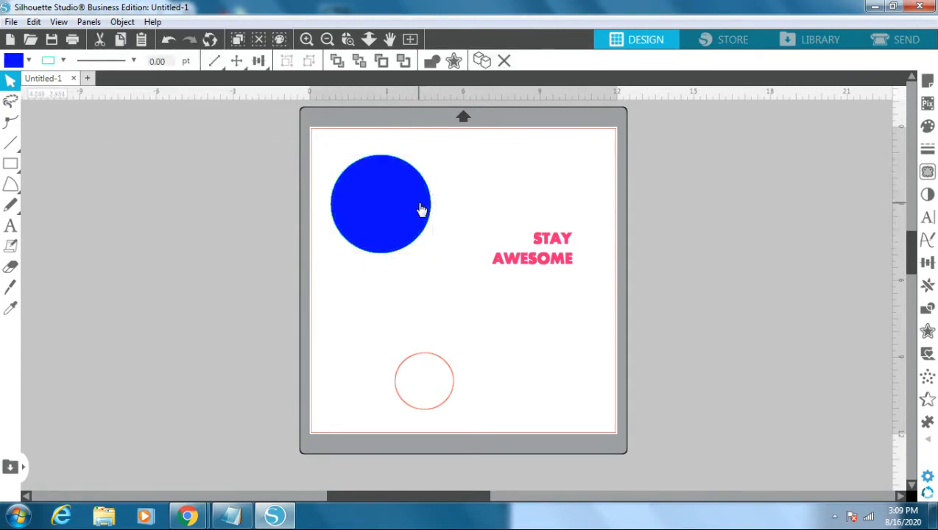
pyautogui.click(415, 206)
pyautogui.press('Delete')
pyautogui.click(415, 207)
pyautogui.press('Delete')
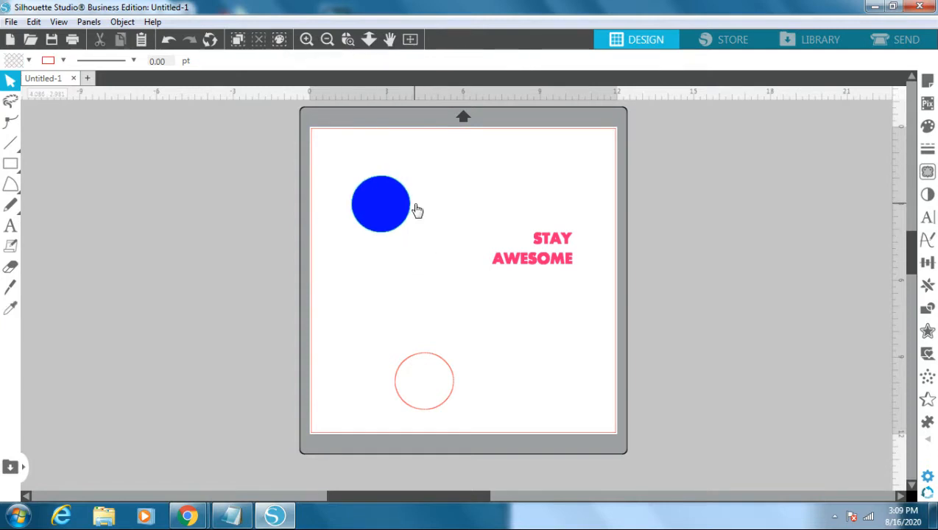
# Step: Remove the blue fill from the remaining inner circle so only its outline is left
pyautogui.click(397, 205)
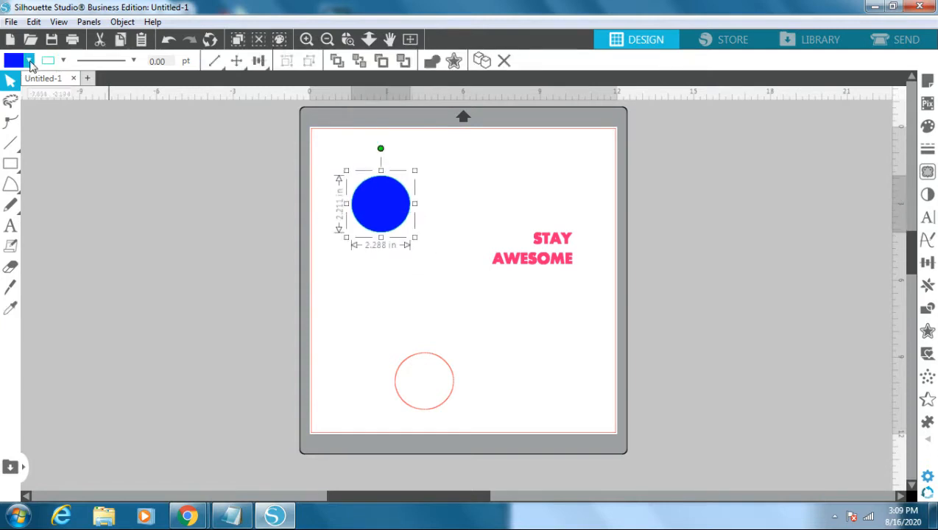
pyautogui.click(30, 62)
pyautogui.click(123, 82)
pyautogui.click(425, 160)
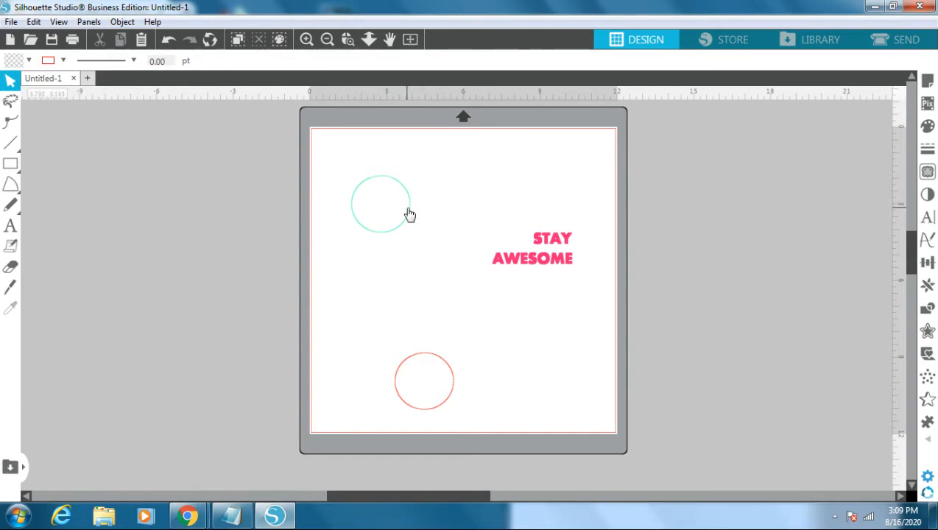
# Step: Undo the fill removal, circle deletions, ungrouping, line color change and compound path release to restore the blue ring
pyautogui.click(169, 42)
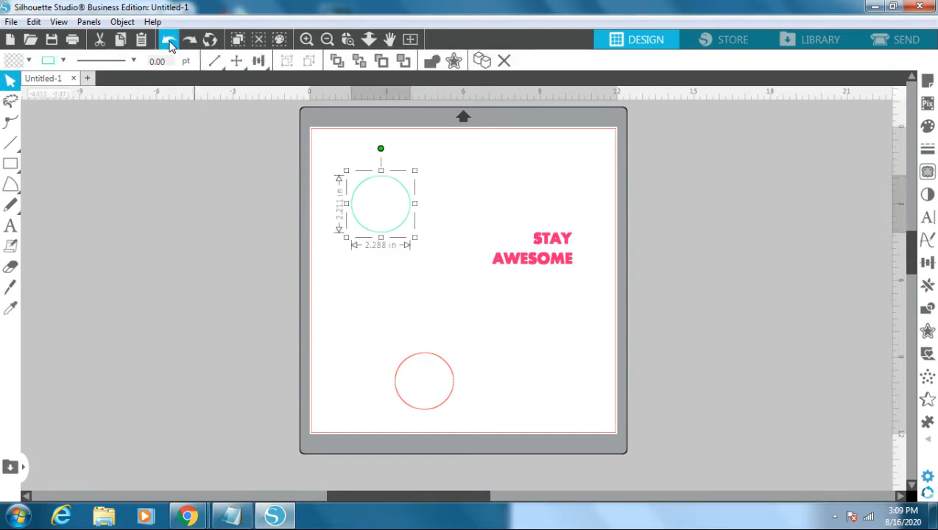
pyautogui.click(169, 42)
pyautogui.click(169, 42)
pyautogui.click(169, 42)
pyautogui.click(169, 42)
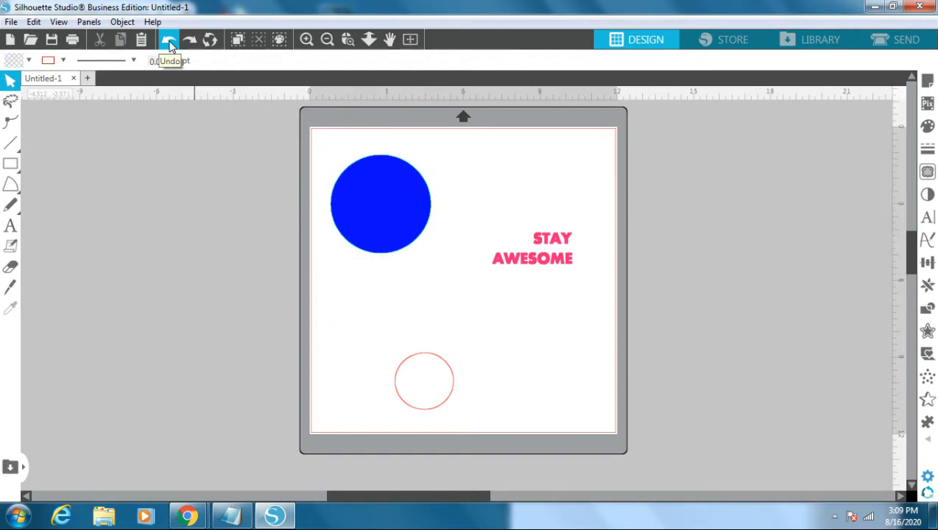
pyautogui.click(169, 42)
pyautogui.click(169, 42)
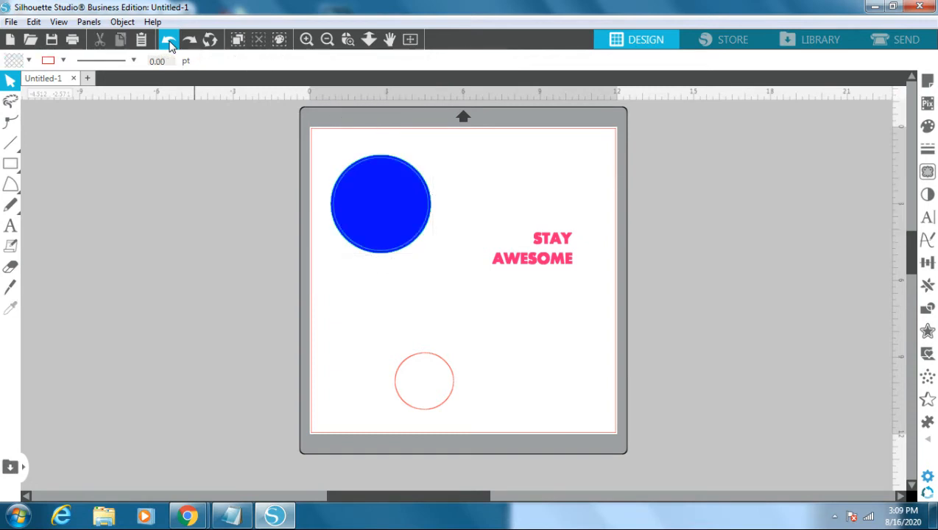
pyautogui.click(170, 42)
pyautogui.click(169, 42)
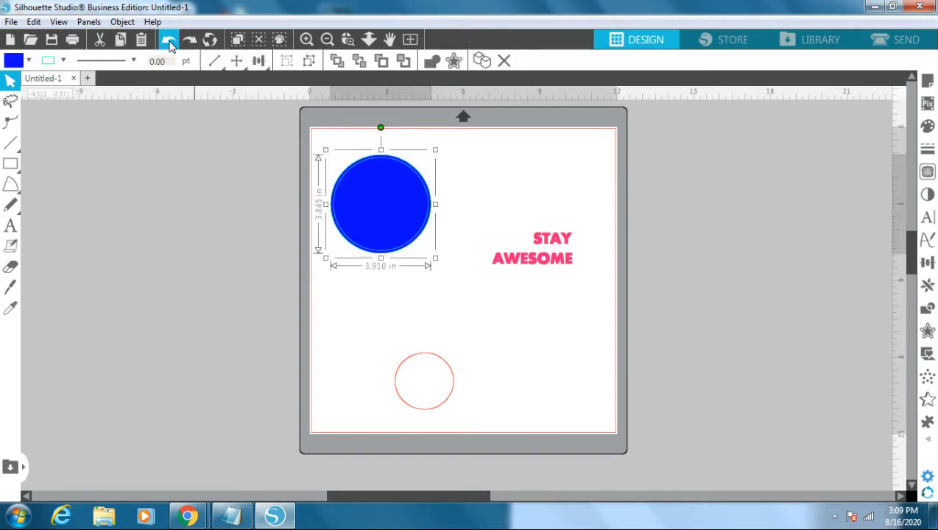
pyautogui.click(169, 42)
pyautogui.click(170, 42)
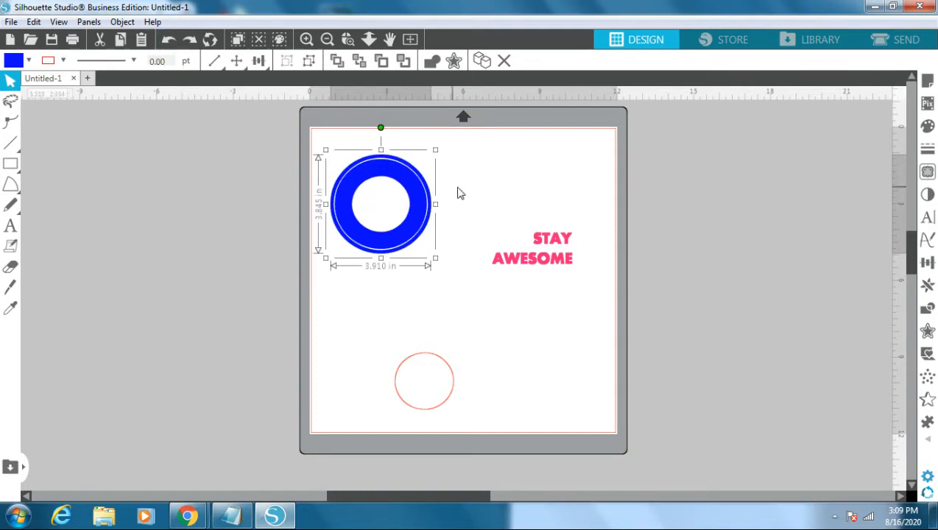
# Step: Move the blue ring slightly upward and bring the small red circle up to the middle of the page
pyautogui.click(455, 192)
pyautogui.moveTo(416, 201); pyautogui.dragTo(418, 190)
pyautogui.click(441, 293)
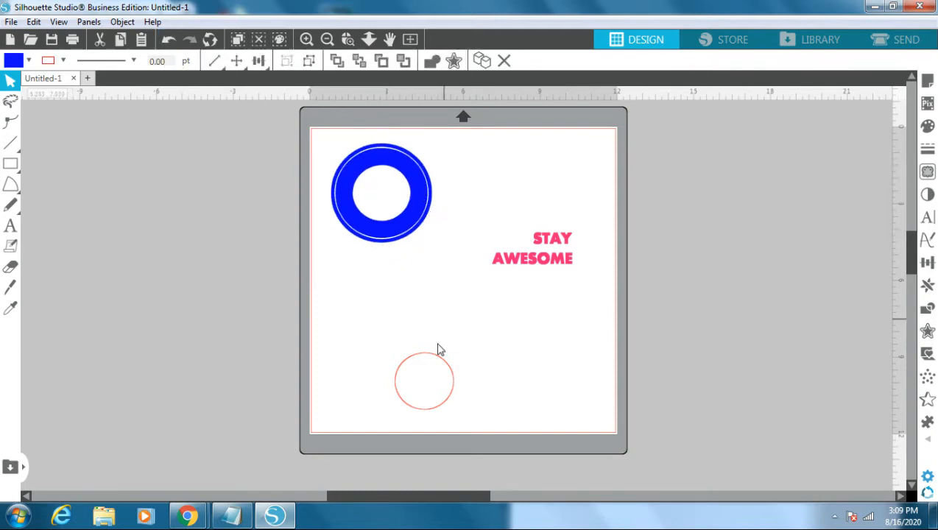
pyautogui.moveTo(437, 349); pyautogui.dragTo(440, 276)
pyautogui.click(439, 288)
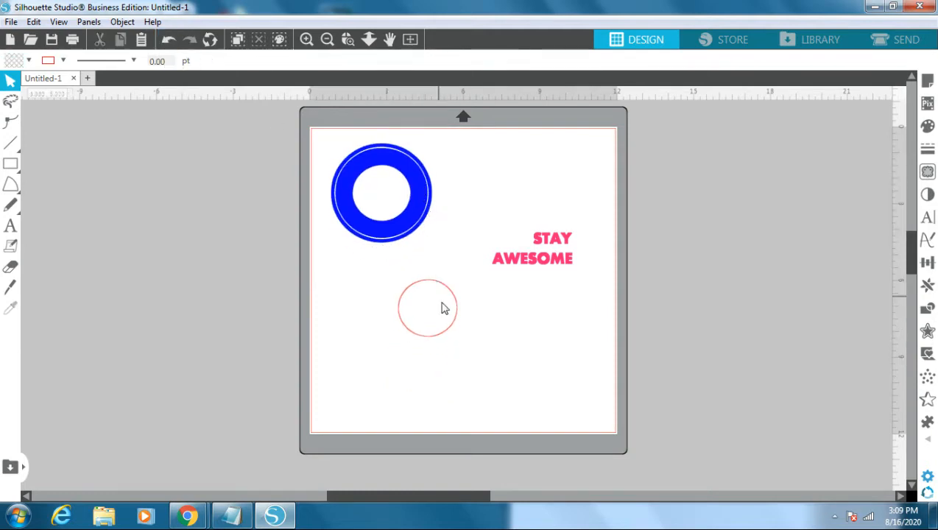
# Step: Show the page grid and shift the small red circle slightly to the right
pyautogui.press('g')
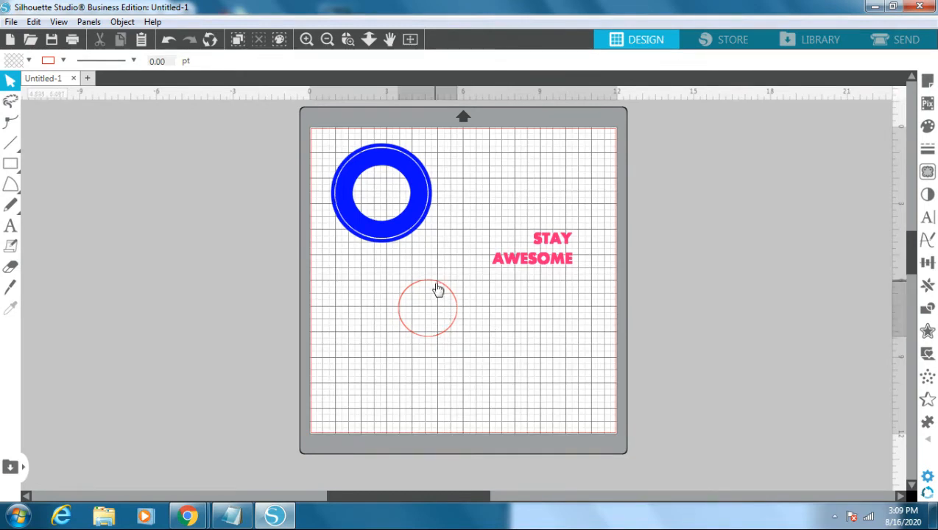
pyautogui.click(441, 294)
pyautogui.click(425, 292)
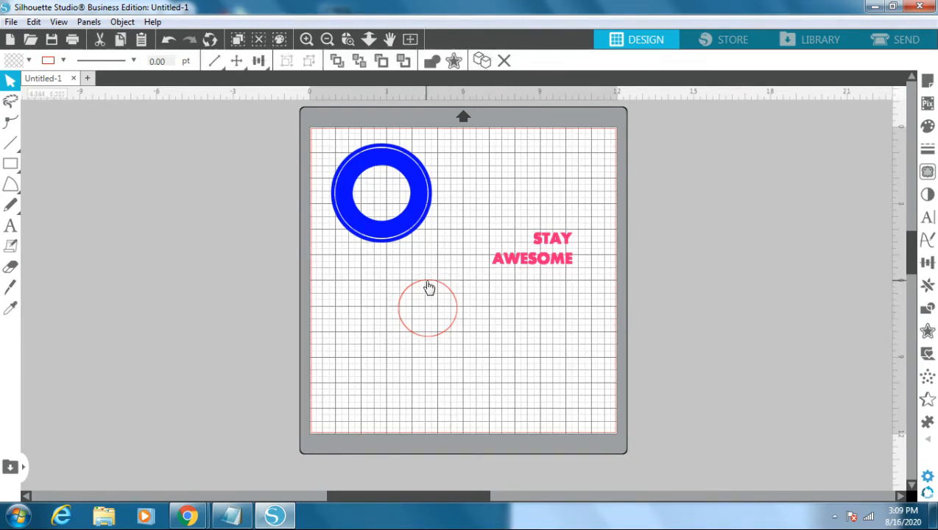
pyautogui.click(430, 287)
pyautogui.moveTo(429, 287)
pyautogui.mouseDown()
pyautogui.moveTo(446, 273)
pyautogui.moveTo(438, 287)
pyautogui.mouseUp()
# Step: Move the blue ring up past the page's upper edge and attach the word STAY to the top of the small red circle
pyautogui.click(394, 246)
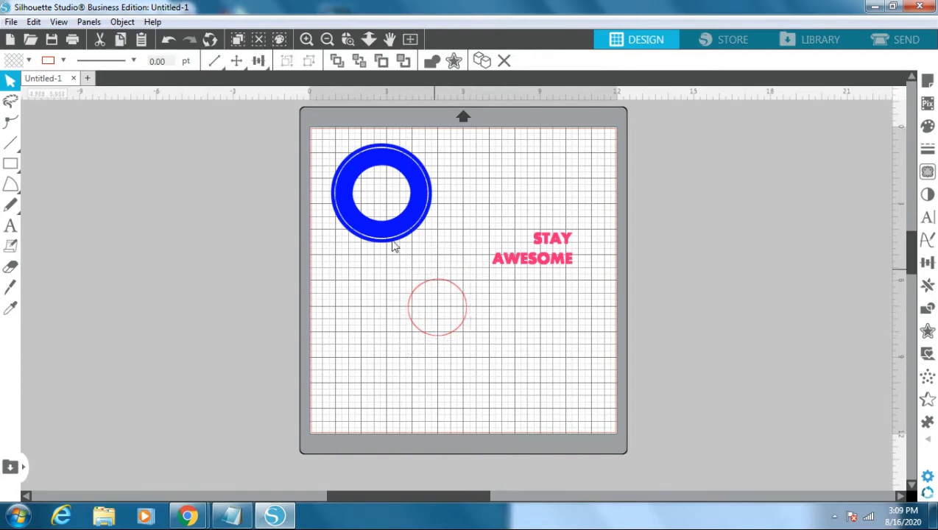
pyautogui.moveTo(404, 240); pyautogui.dragTo(396, 202)
pyautogui.click(550, 241)
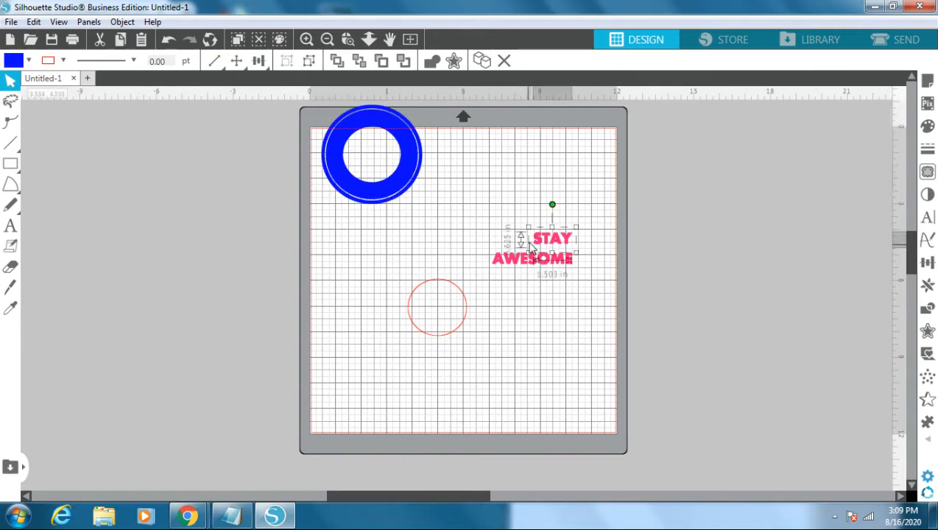
pyautogui.doubleClick(552, 243)
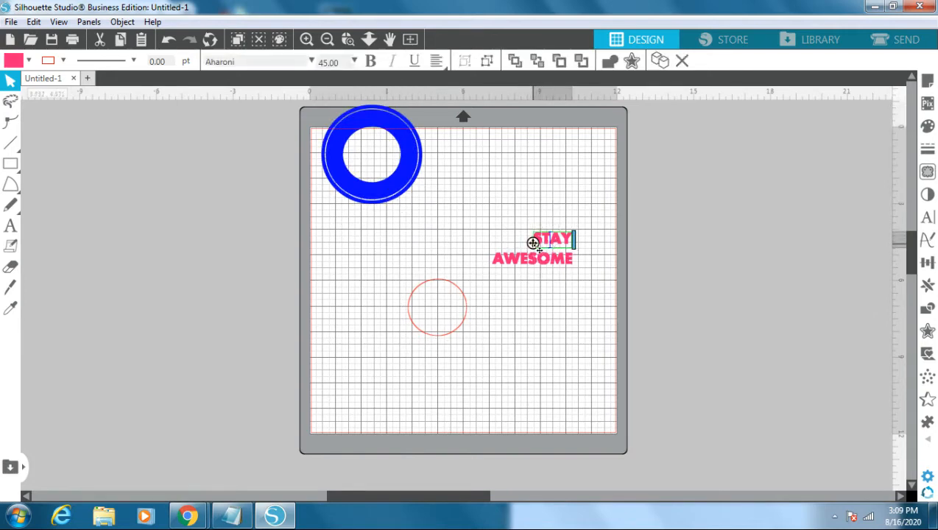
pyautogui.moveTo(533, 243); pyautogui.dragTo(421, 293)
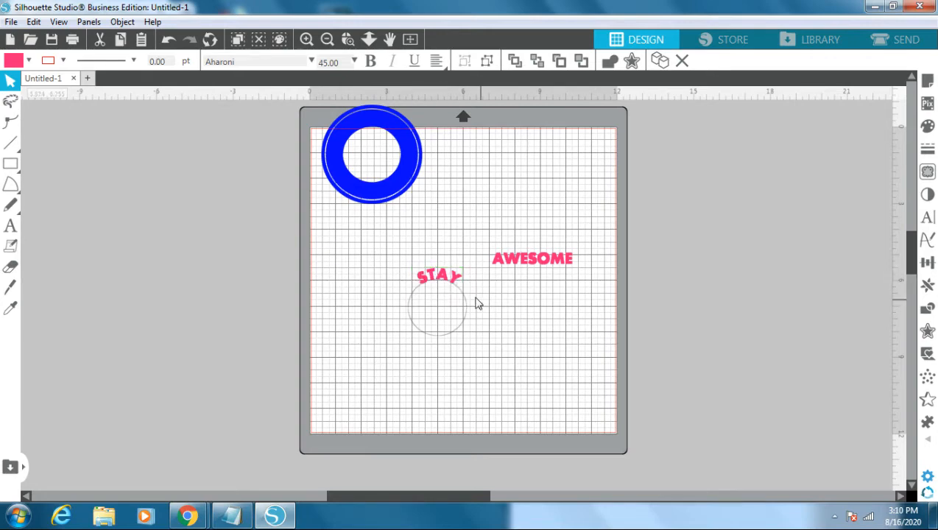
pyautogui.click(456, 278)
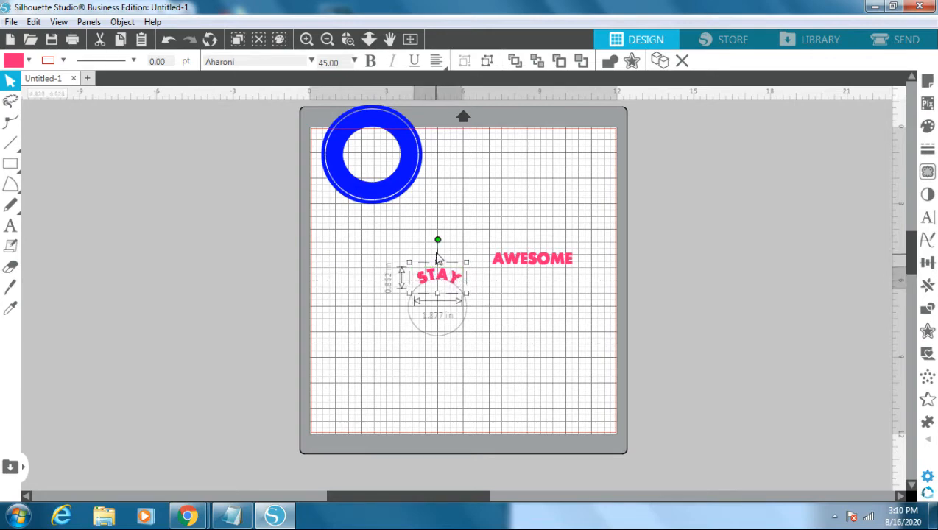
pyautogui.click(493, 293)
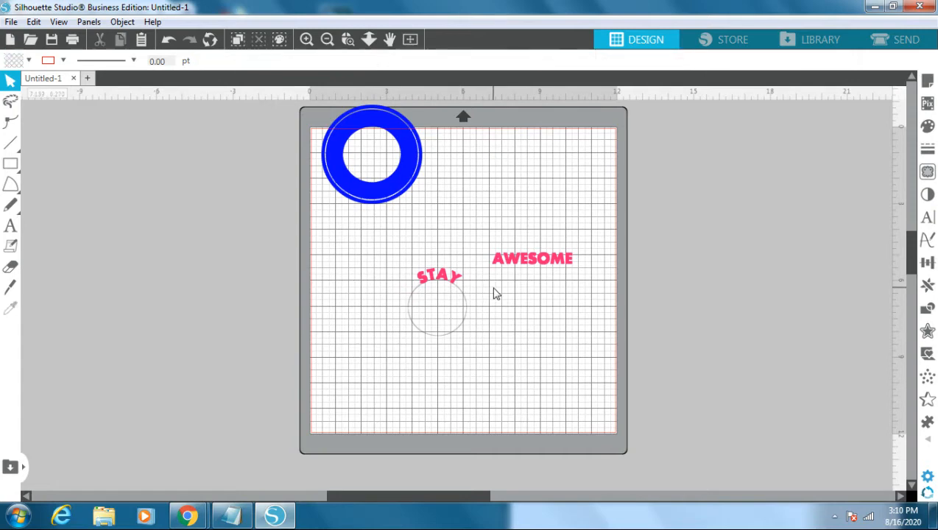
# Step: Offset the curved word STAY slightly outward from the circle's path
pyautogui.click(428, 283)
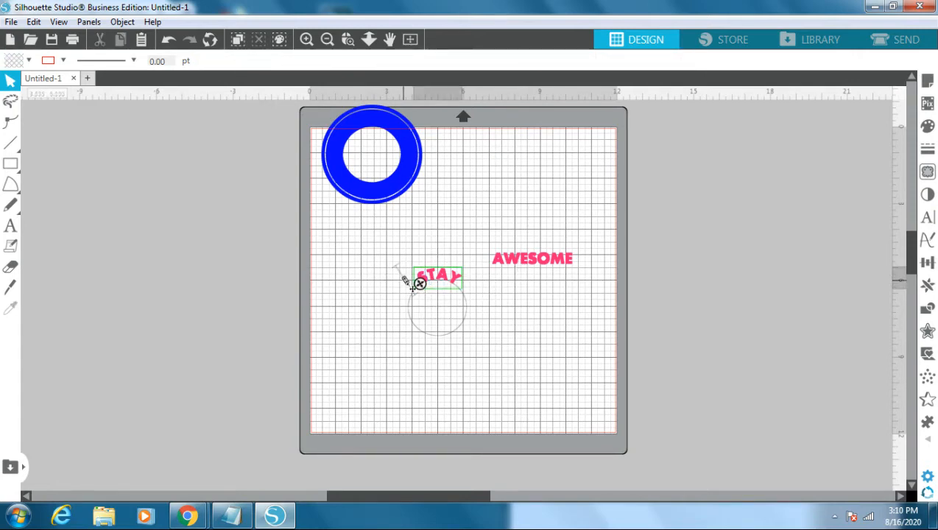
pyautogui.moveTo(406, 281)
pyautogui.mouseDown()
pyautogui.moveTo(413, 288)
pyautogui.moveTo(401, 276)
pyautogui.mouseUp()
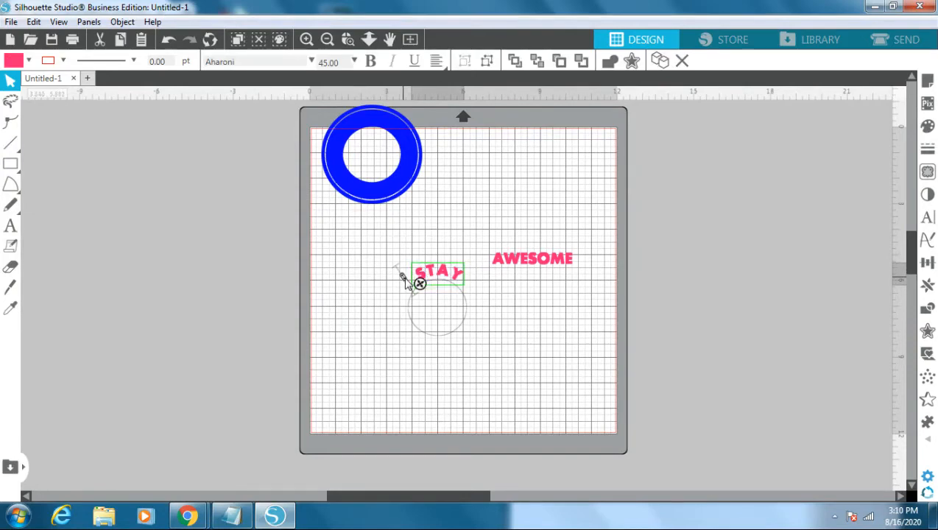
pyautogui.click(488, 293)
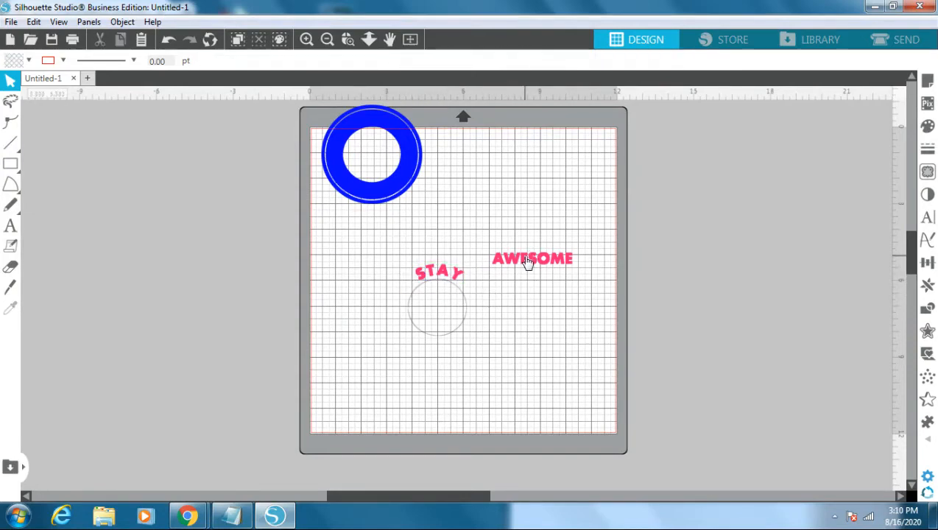
# Step: Attach the word AWESOME to the lower inside edge of the small circle beneath STAY so it curves along the path
pyautogui.doubleClick(526, 259)
pyautogui.moveTo(492, 262); pyautogui.dragTo(510, 252)
pyautogui.click(525, 282)
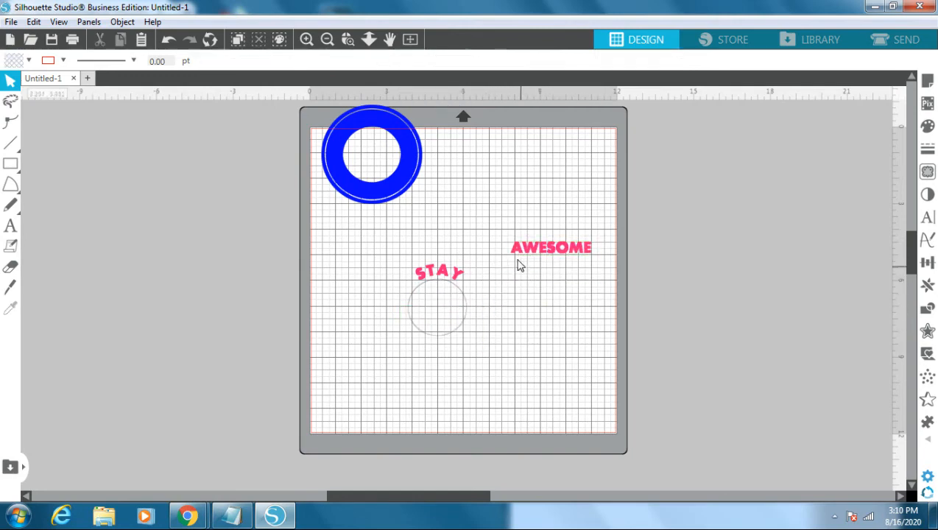
pyautogui.click(519, 256)
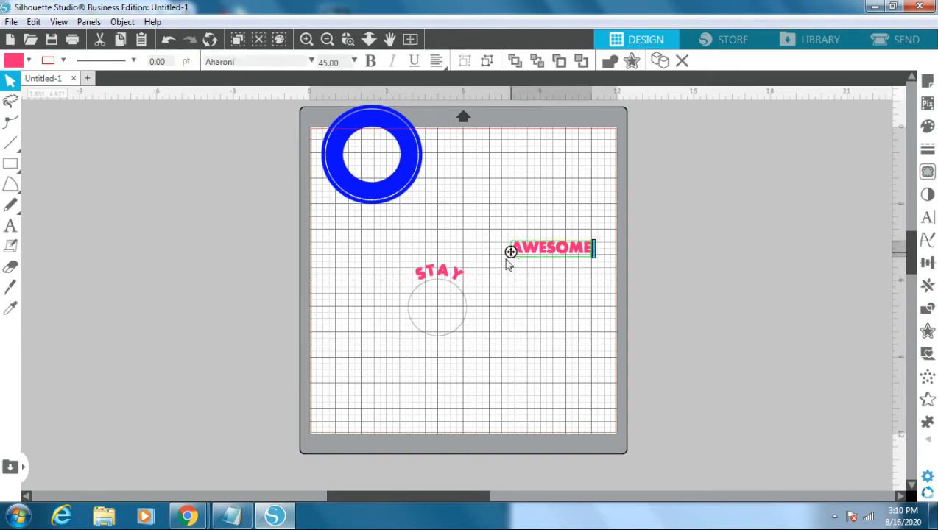
pyautogui.moveTo(508, 263); pyautogui.dragTo(408, 315)
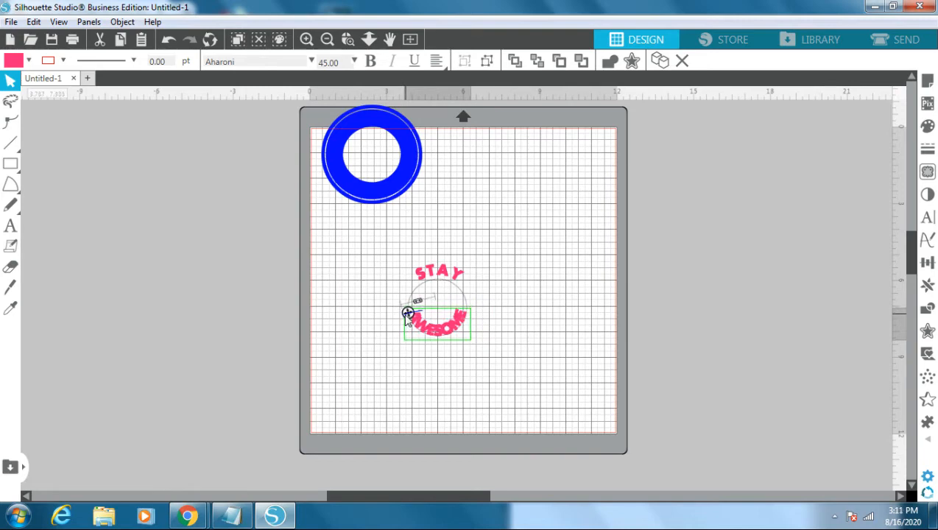
pyautogui.click(501, 324)
pyautogui.click(465, 329)
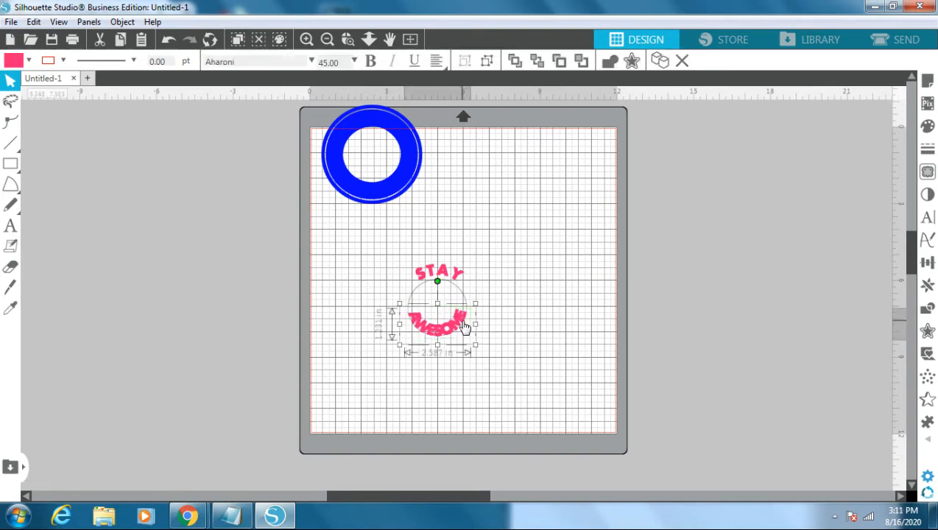
pyautogui.click(506, 329)
# Step: Offset the curved word AWESOME outward so its letters sit just outside the lower edge of the circle
pyautogui.doubleClick(434, 330)
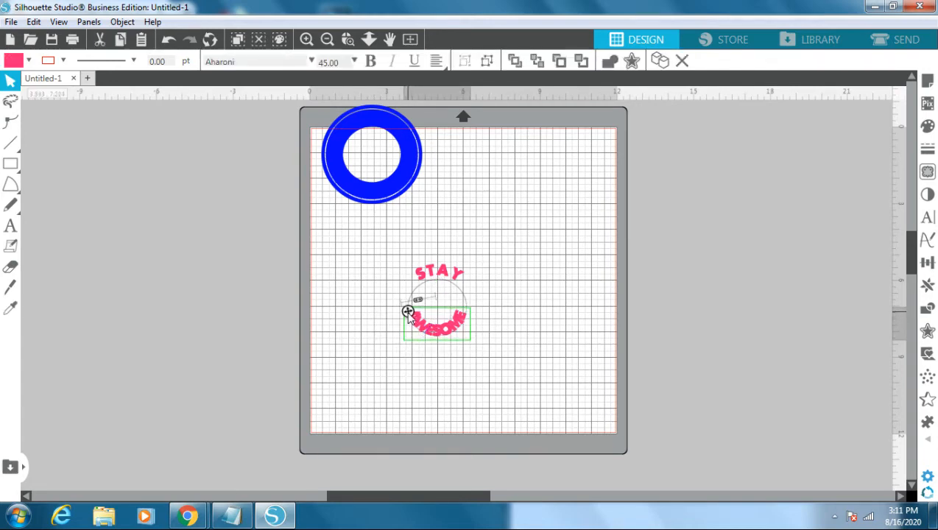
pyautogui.click(515, 321)
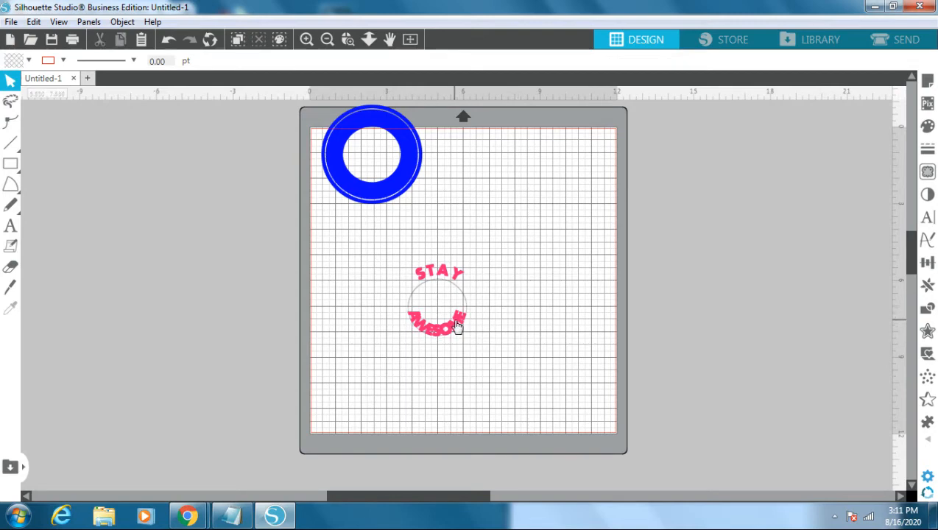
pyautogui.doubleClick(457, 326)
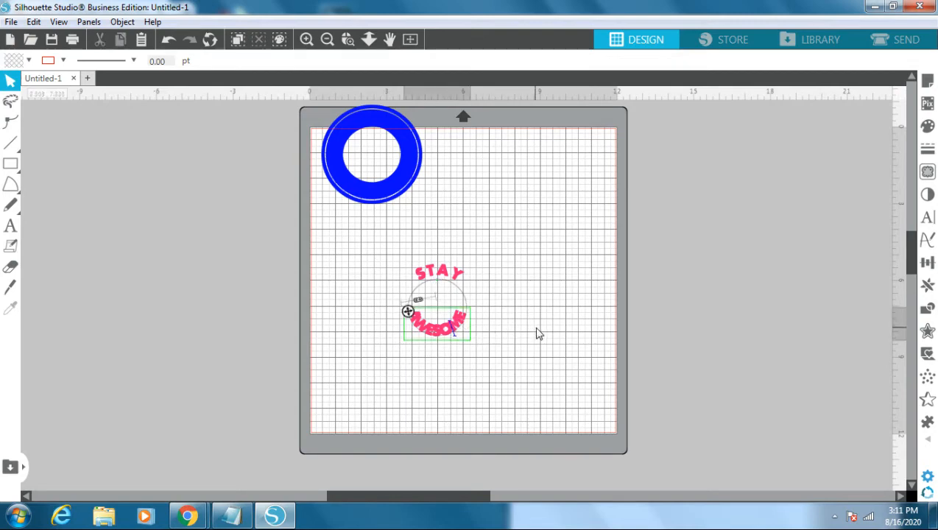
pyautogui.moveTo(408, 310); pyautogui.dragTo(408, 310)
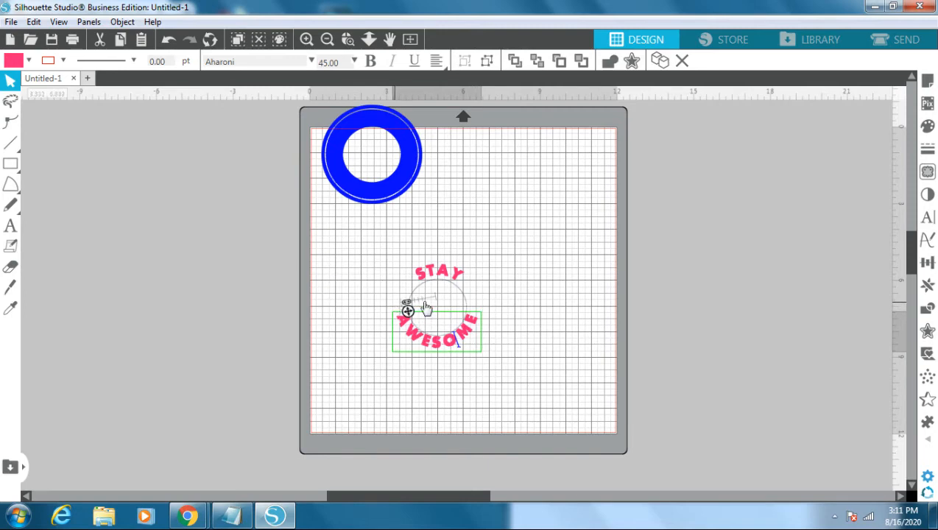
pyautogui.click(502, 304)
pyautogui.doubleClick(474, 319)
pyautogui.click(515, 312)
pyautogui.click(477, 322)
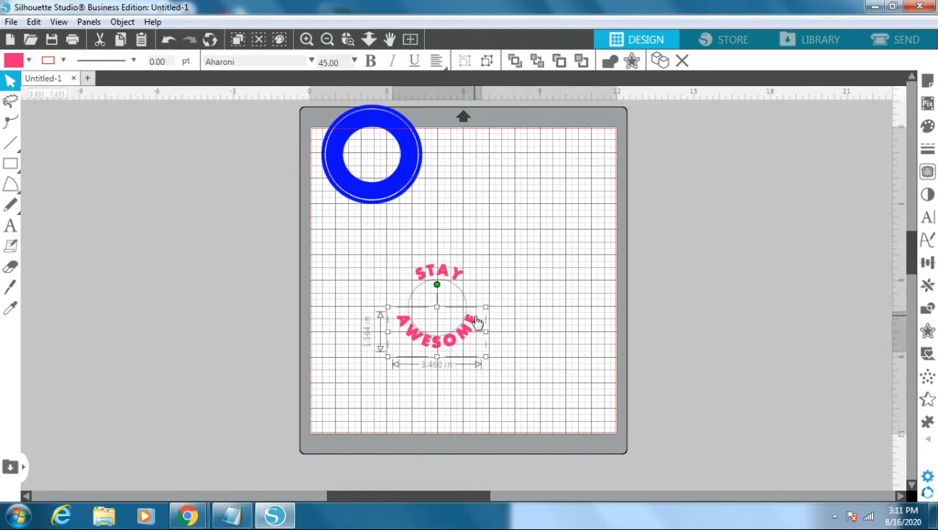
pyautogui.click(530, 312)
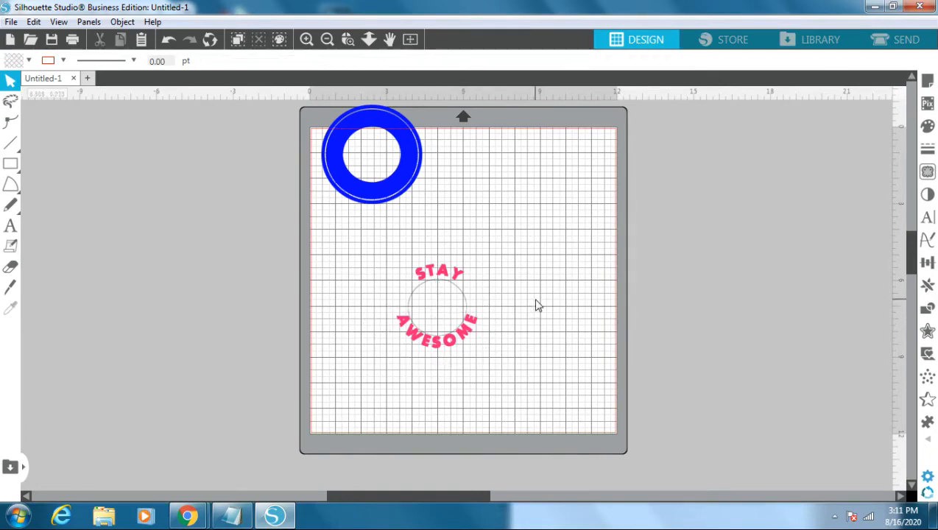
# Step: Ungroup the curved words together with their circle and move the small circle off the page into the grey area
pyautogui.moveTo(377, 243); pyautogui.dragTo(521, 372)
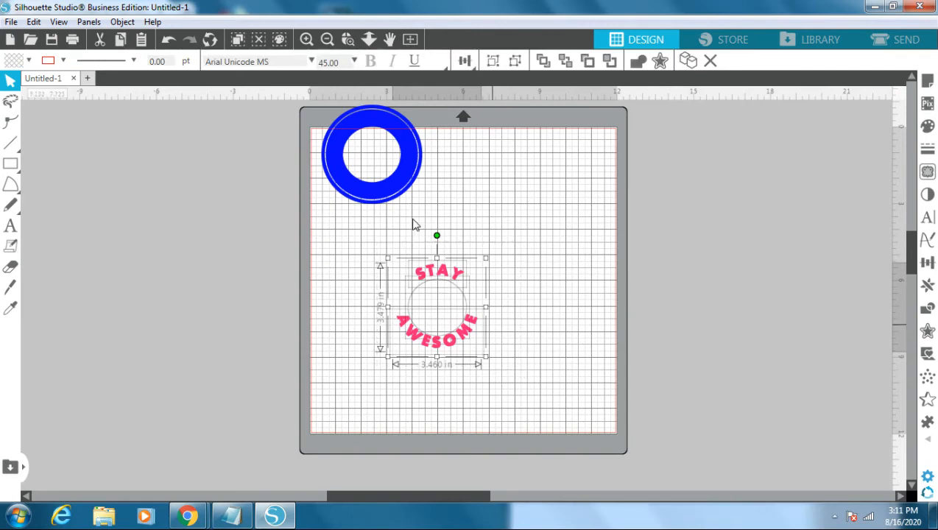
pyautogui.click(121, 22)
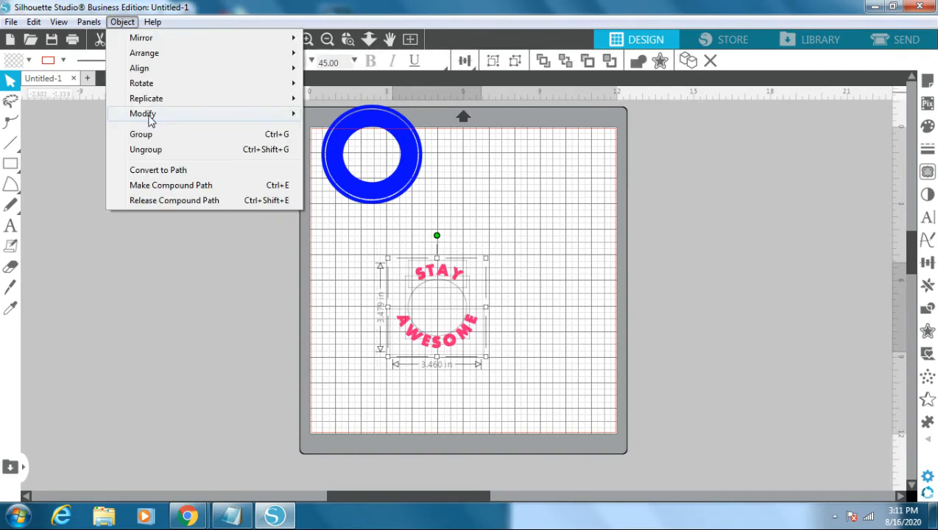
pyautogui.click(151, 152)
pyautogui.click(532, 238)
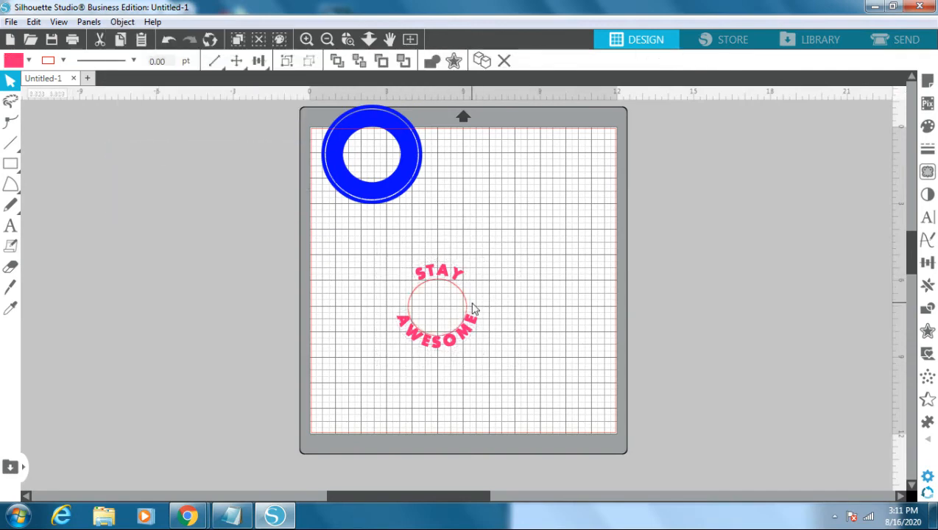
pyautogui.moveTo(465, 299); pyautogui.dragTo(244, 303)
pyautogui.click(378, 265)
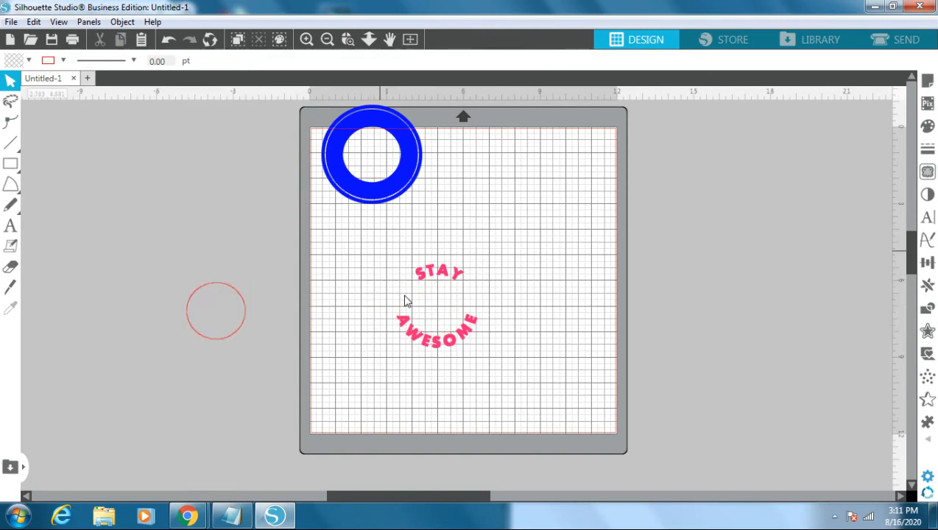
# Step: Group the letters of STAY as one object and the letters of AWESOME as another
pyautogui.click(436, 273)
pyautogui.click(123, 22)
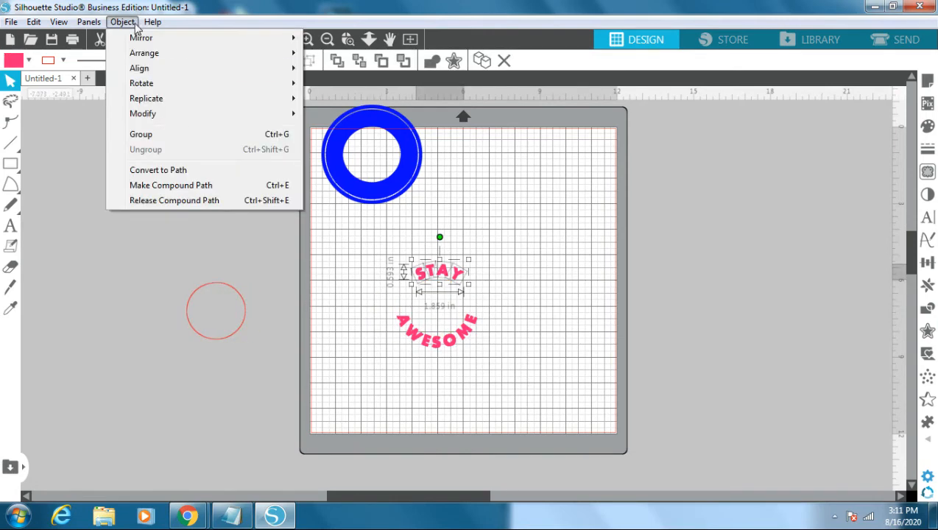
pyautogui.click(148, 133)
pyautogui.moveTo(364, 288); pyautogui.dragTo(518, 362)
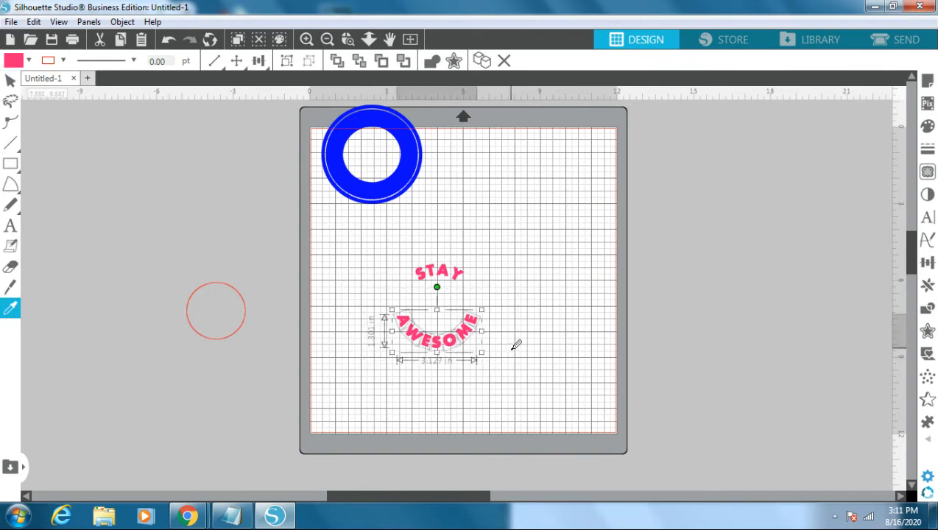
pyautogui.hotkey('ctrl', 'g')
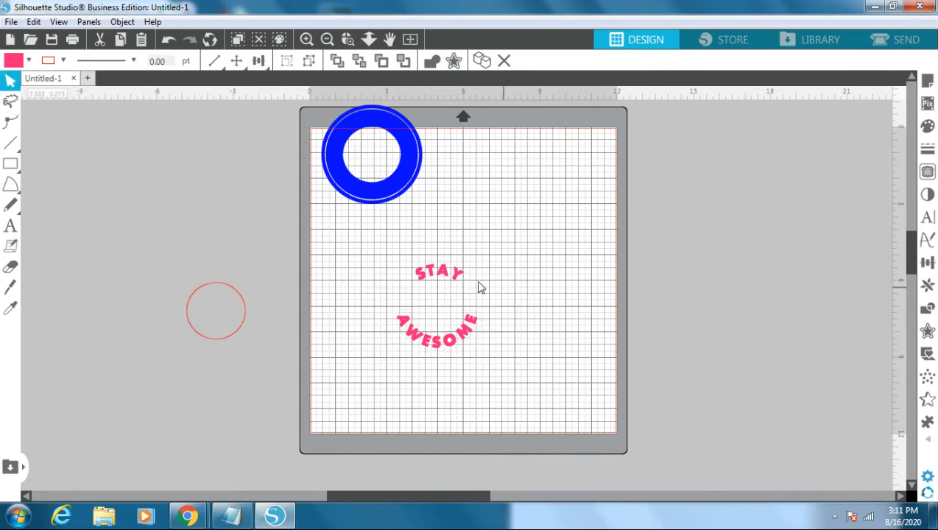
# Step: Group the curved words STAY and AWESOME together as a single object
pyautogui.moveTo(370, 255); pyautogui.dragTo(512, 362)
pyautogui.click(123, 22)
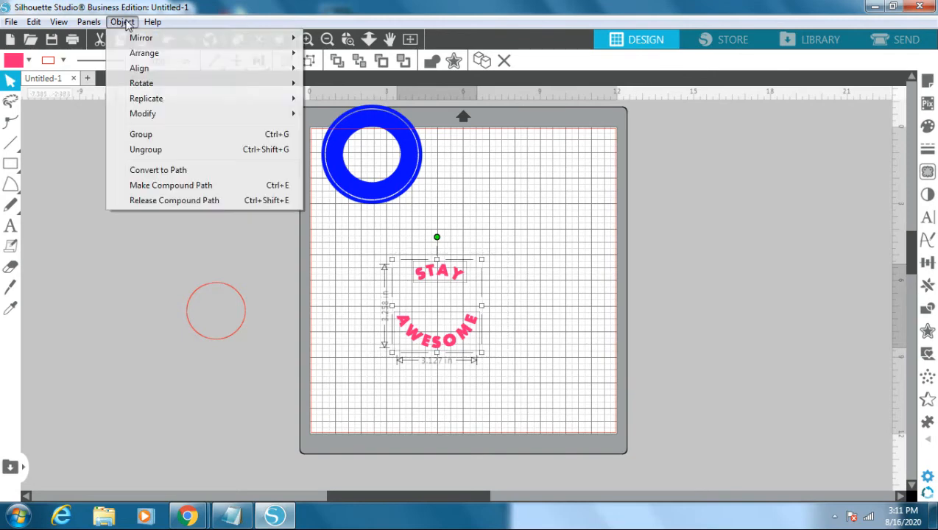
pyautogui.click(158, 134)
pyautogui.click(526, 243)
# Step: Bring the blue ring and the grouped words together so the text lies on the ring, and align the two
pyautogui.moveTo(417, 168); pyautogui.dragTo(469, 322)
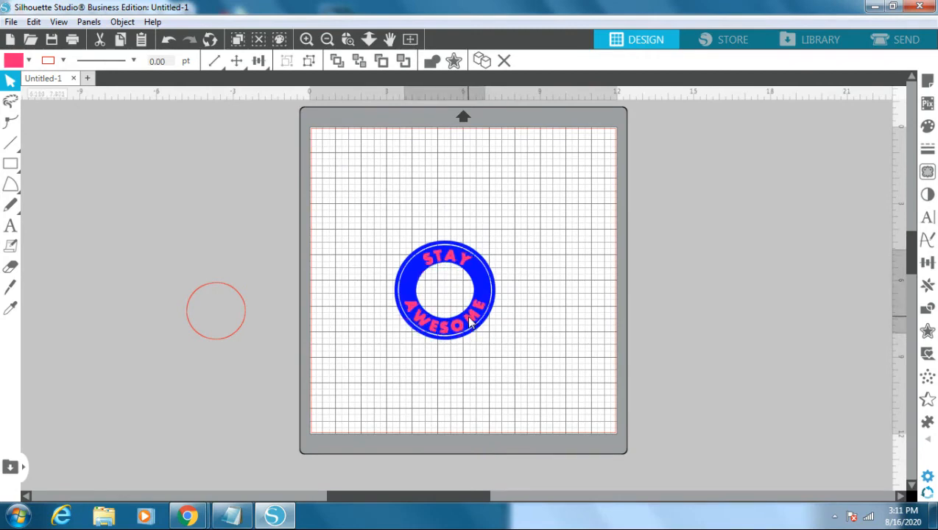
pyautogui.moveTo(367, 233); pyautogui.dragTo(505, 360)
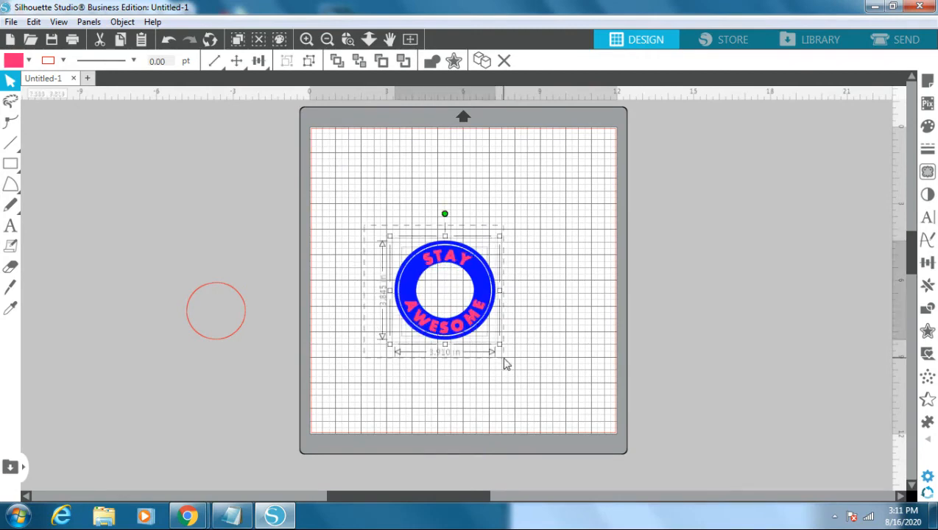
pyautogui.click(122, 23)
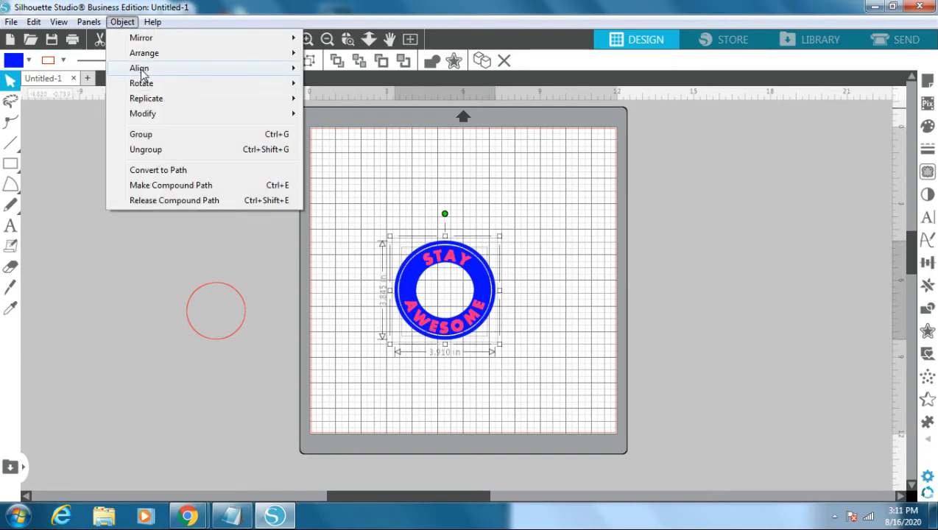
pyautogui.moveTo(140, 70)
pyautogui.click(353, 104)
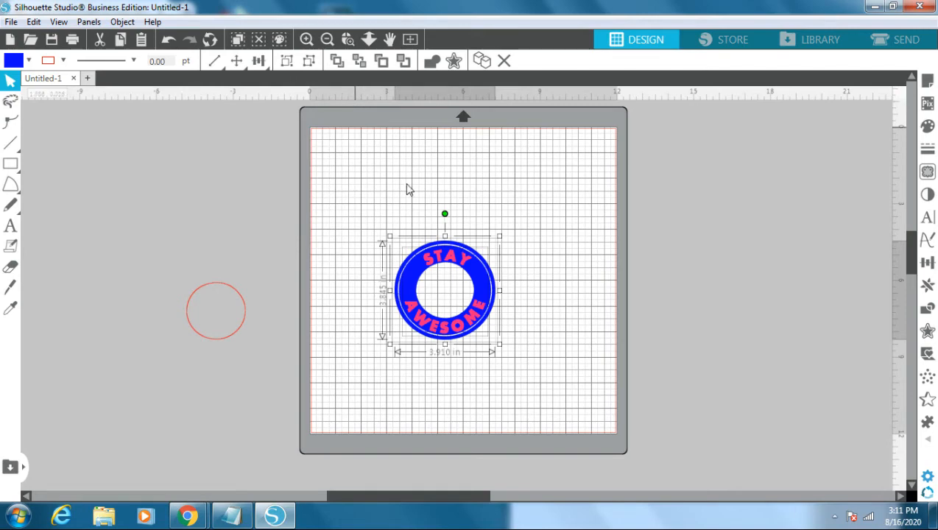
pyautogui.click(518, 251)
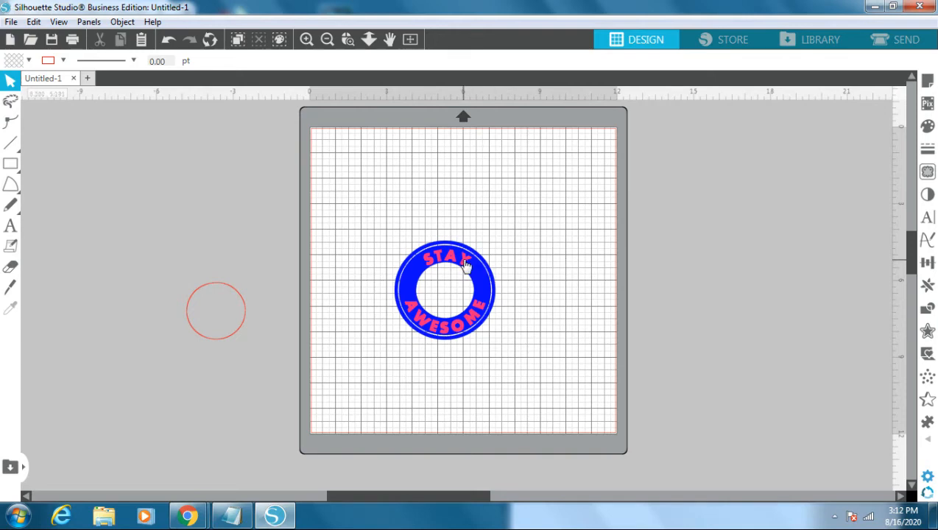
# Step: Ungroup the combined text on the ring so STAY and AWESOME can be adjusted separately
pyautogui.click(306, 40)
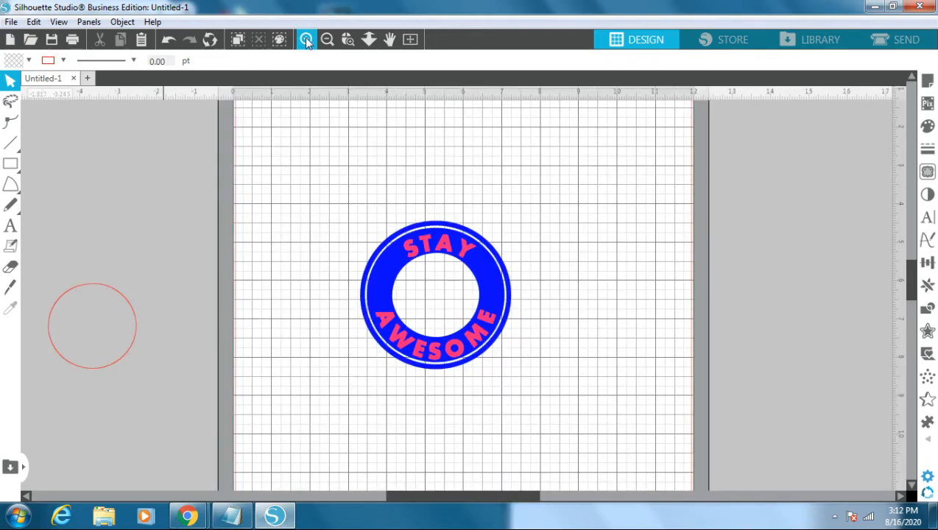
pyautogui.click(306, 40)
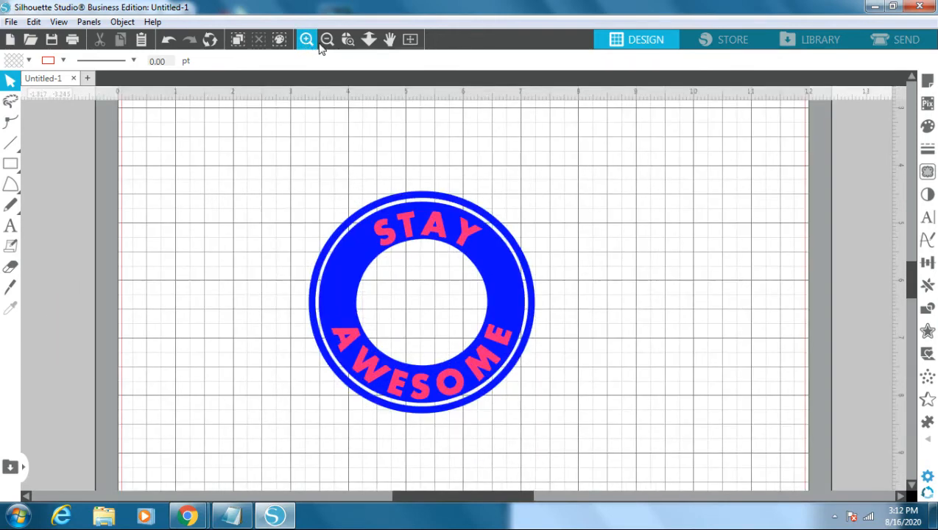
pyautogui.click(463, 248)
pyautogui.click(127, 22)
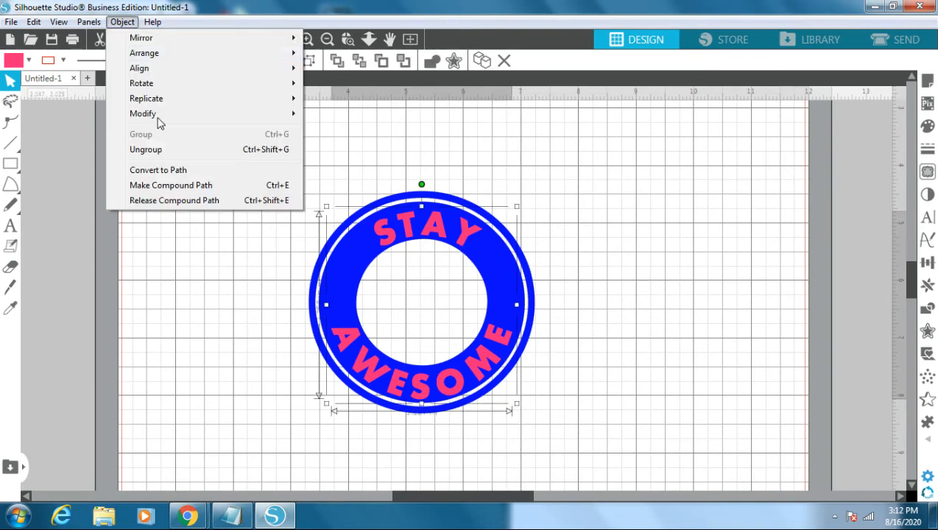
pyautogui.click(155, 147)
pyautogui.click(609, 244)
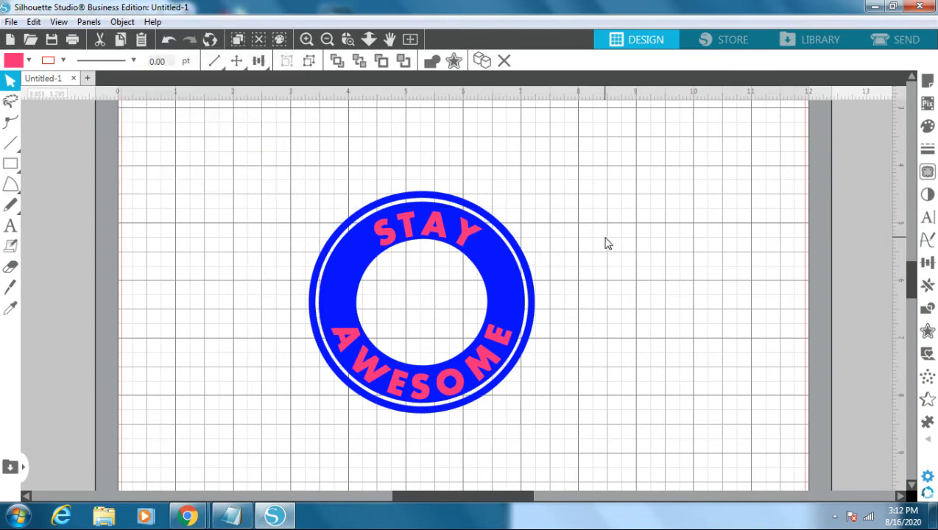
# Step: Nudge the word STAY slightly up and slightly to the left within the blue band
pyautogui.click(442, 234)
pyautogui.press('Up')
pyautogui.press('Up')
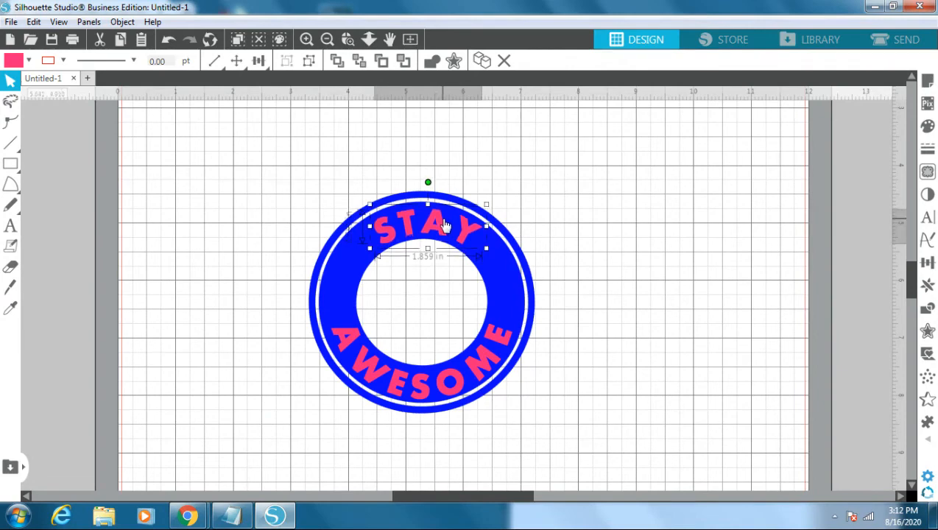
pyautogui.press('Left')
pyautogui.click(598, 357)
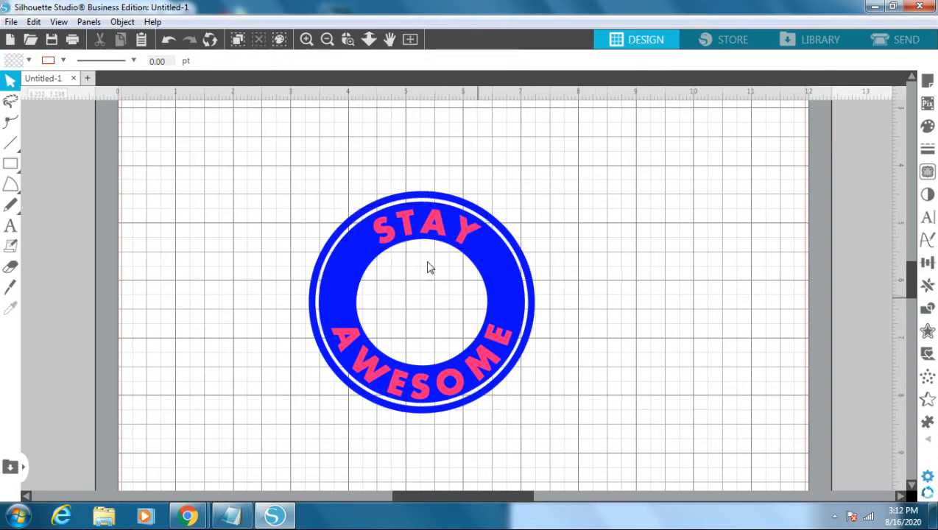
# Step: Apply Subtract All to the blue ring and both curved words to cut the lettering out of the ring
pyautogui.moveTo(286, 175); pyautogui.dragTo(595, 427)
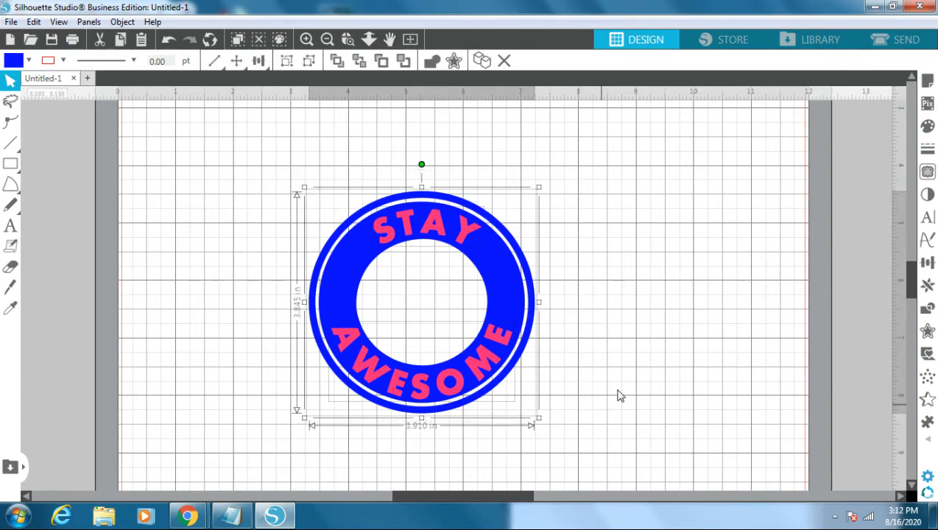
pyautogui.click(618, 396)
pyautogui.moveTo(268, 139); pyautogui.dragTo(589, 418)
pyautogui.click(624, 374)
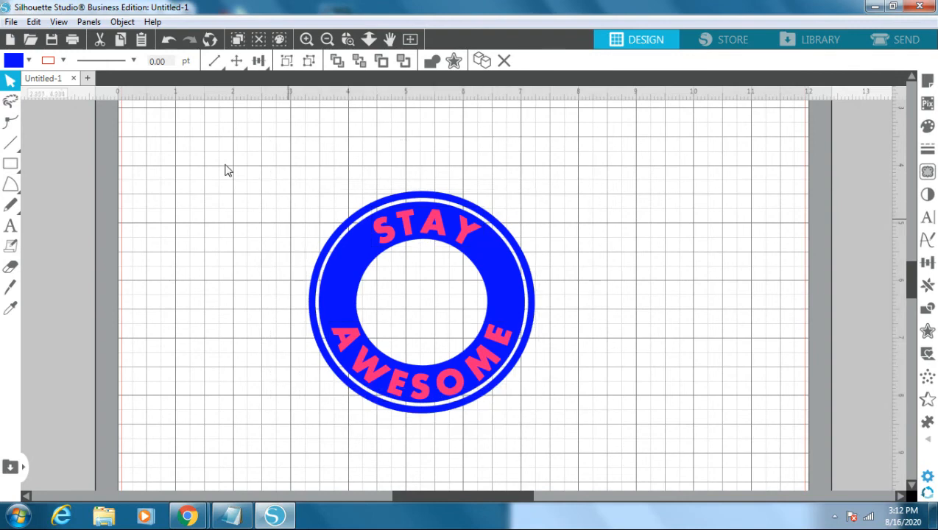
pyautogui.moveTo(236, 158); pyautogui.dragTo(585, 450)
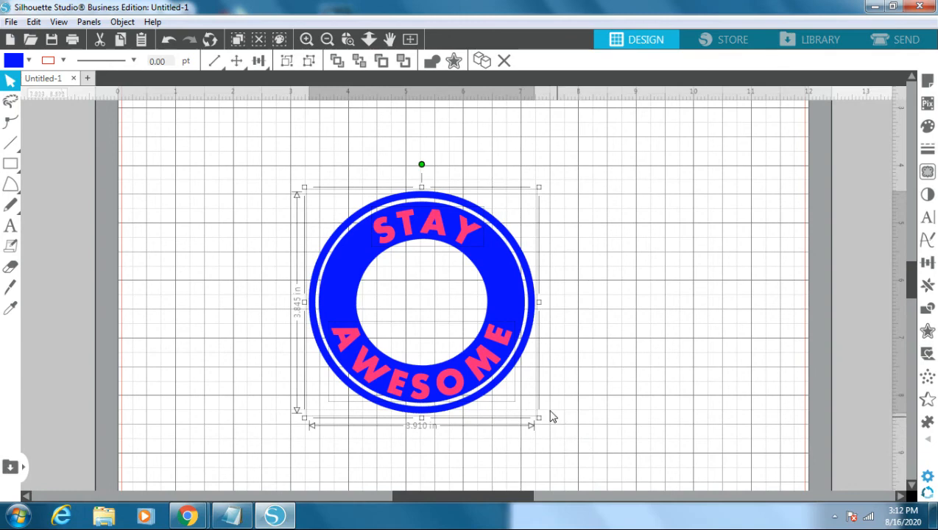
pyautogui.click(123, 22)
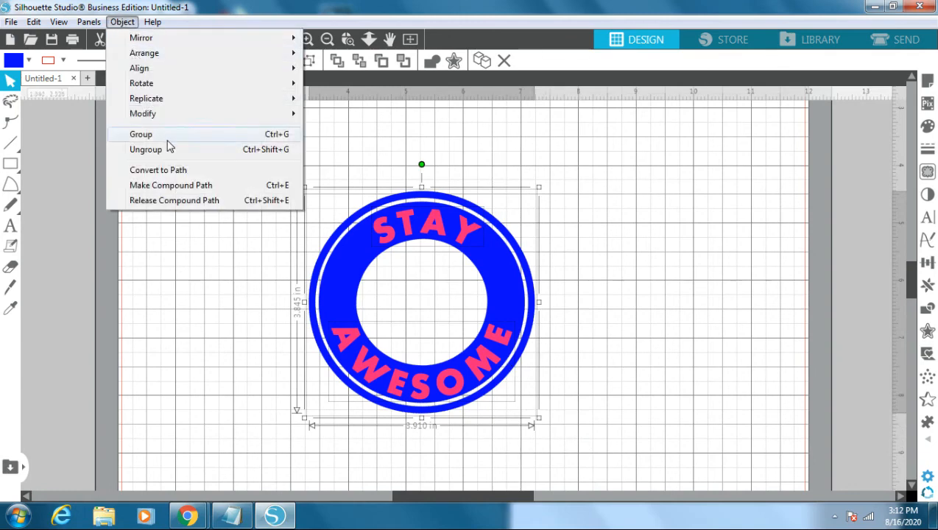
pyautogui.moveTo(153, 115)
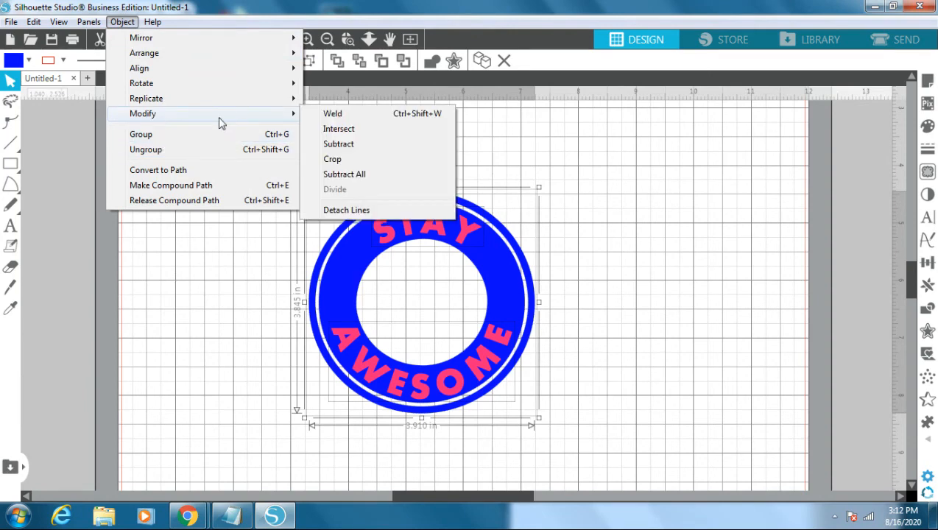
pyautogui.click(360, 175)
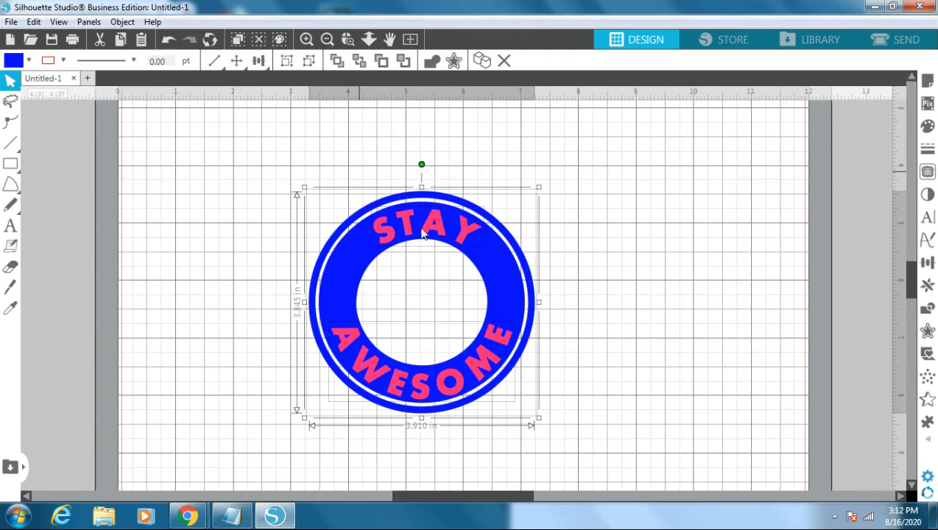
# Step: Move the cut-out blue ring clear of the pink words toward the page's right side, and hide the page grid
pyautogui.click(604, 220)
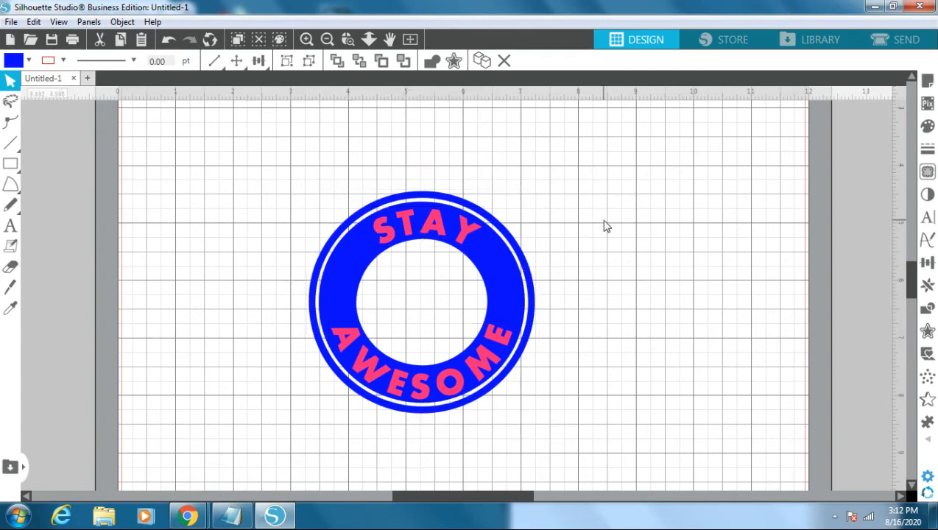
pyautogui.moveTo(499, 273); pyautogui.dragTo(718, 220)
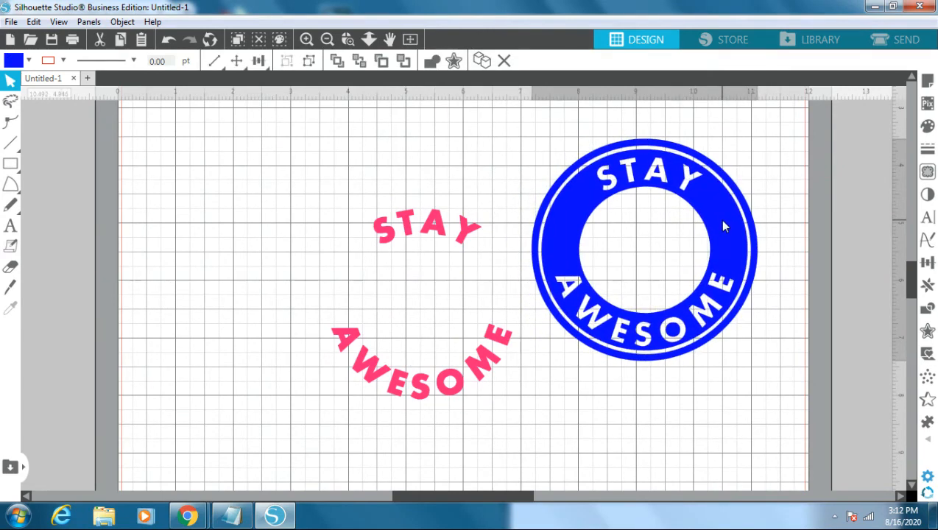
pyautogui.click(245, 212)
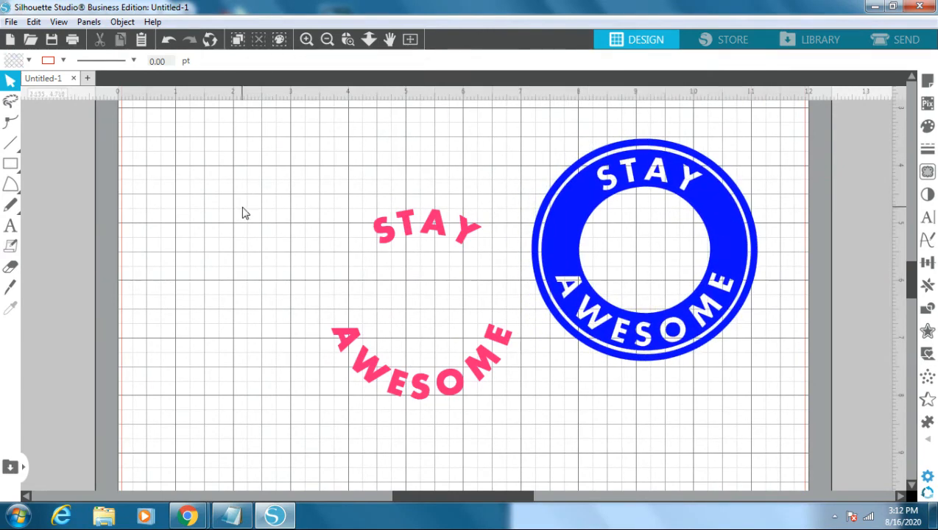
pyautogui.press('g')
# Step: Move the leftover pink STAY and AWESOME off the page's left edge and bring the blue ring back toward the middle
pyautogui.moveTo(251, 181); pyautogui.dragTo(0, 338)
pyautogui.moveTo(560, 223); pyautogui.dragTo(340, 249)
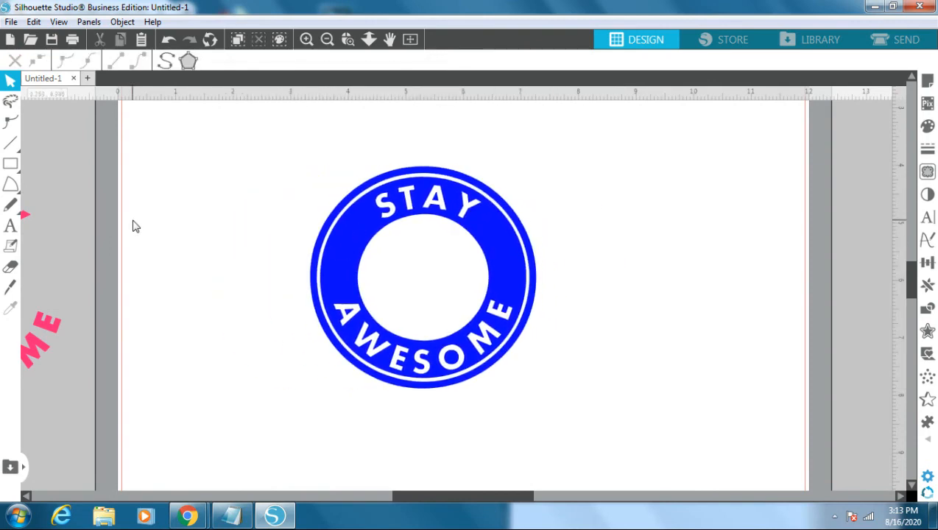
# Step: Try a rectangular frame about 4.35 in wide and 4.23 in high around the blue ring, and delete it
pyautogui.click(11, 163)
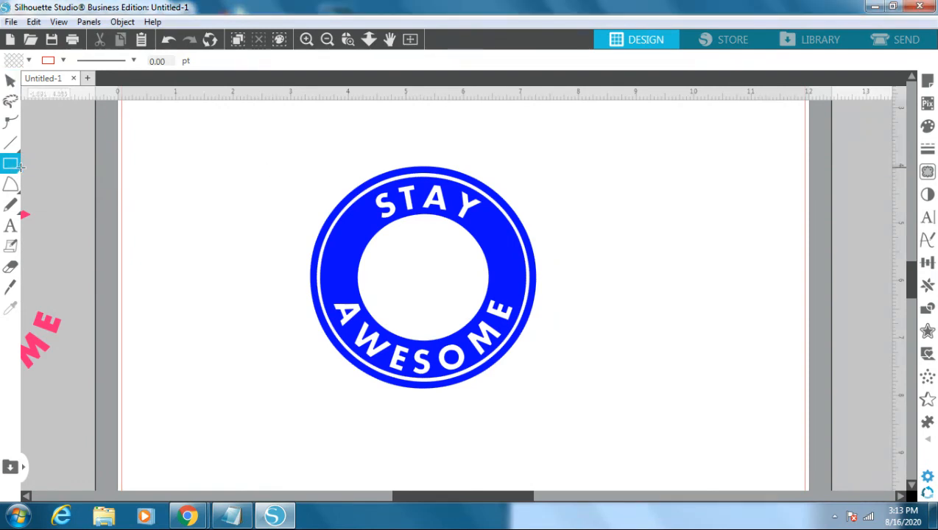
pyautogui.moveTo(294, 175); pyautogui.dragTo(545, 398)
pyautogui.click(11, 80)
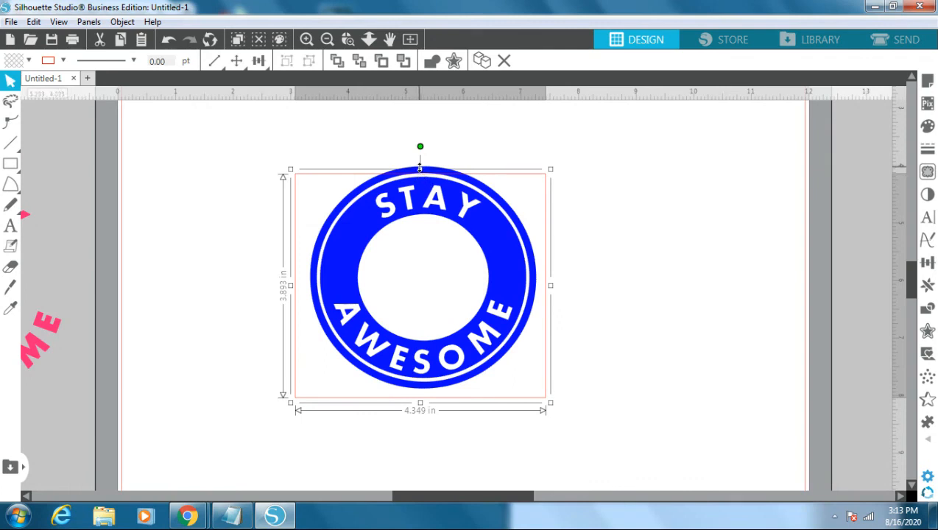
pyautogui.moveTo(419, 169); pyautogui.dragTo(420, 150)
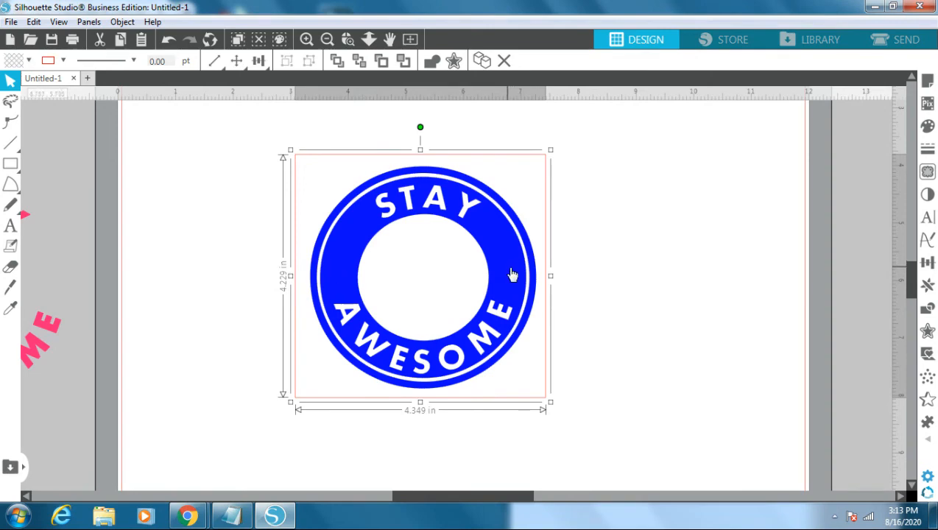
pyautogui.click(251, 256)
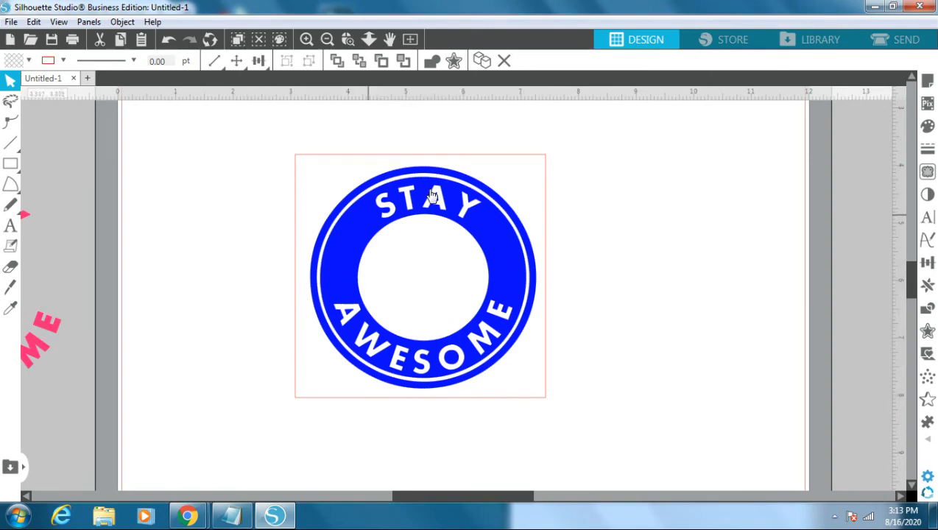
pyautogui.click(484, 161)
pyautogui.press('Delete')
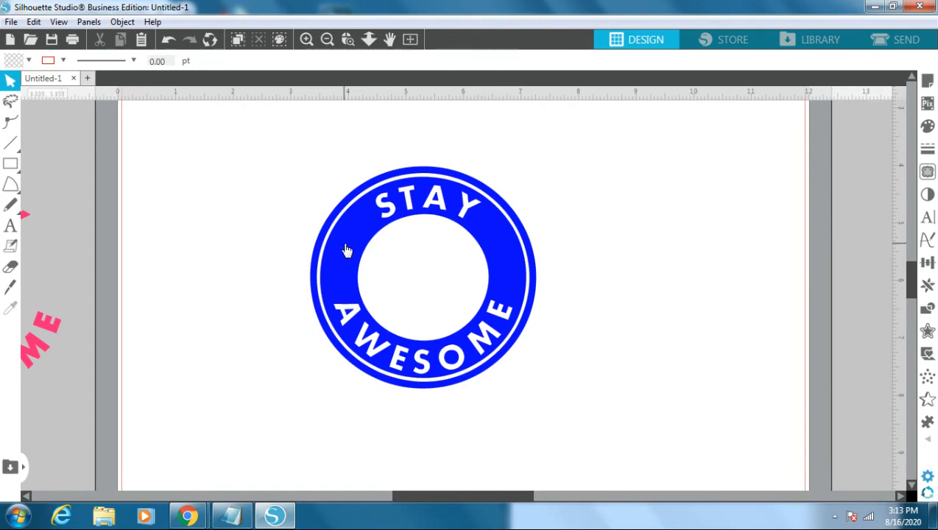
# Step: Shift the blue ring slightly down and to the left on the page, and leave it deselected
pyautogui.moveTo(349, 249)
pyautogui.mouseDown()
pyautogui.moveTo(284, 246)
pyautogui.moveTo(340, 245)
pyautogui.moveTo(340, 262)
pyautogui.moveTo(340, 251)
pyautogui.mouseUp()
pyautogui.click(452, 252)
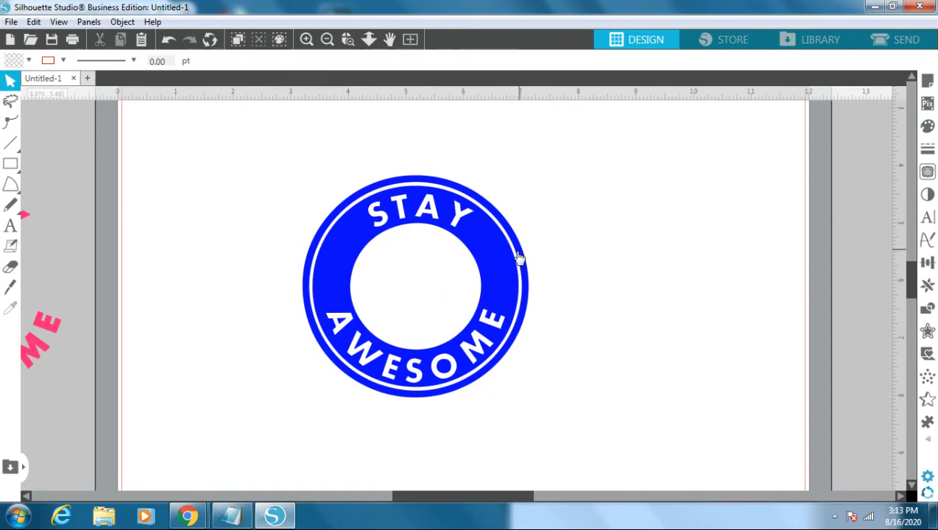
pyautogui.moveTo(503, 260)
pyautogui.mouseDown()
pyautogui.moveTo(518, 266)
pyautogui.moveTo(496, 271)
pyautogui.mouseUp()
pyautogui.click(608, 258)
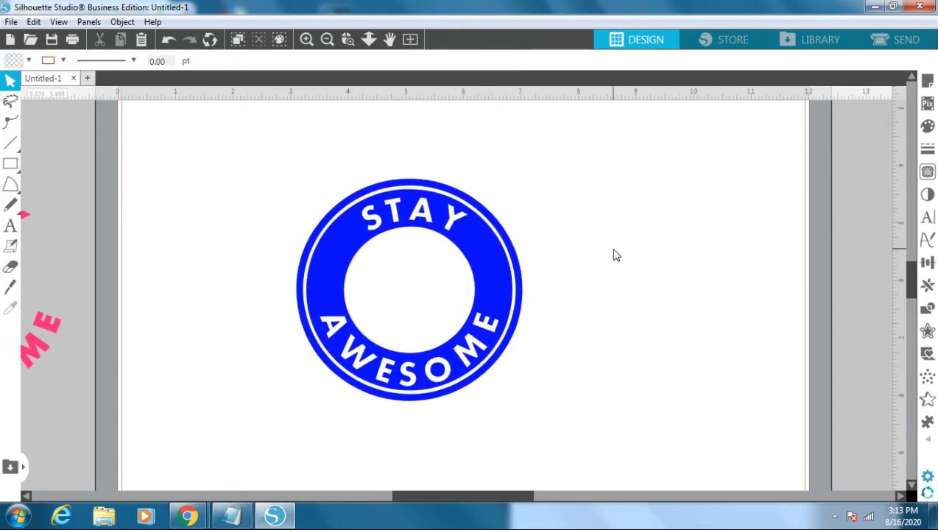